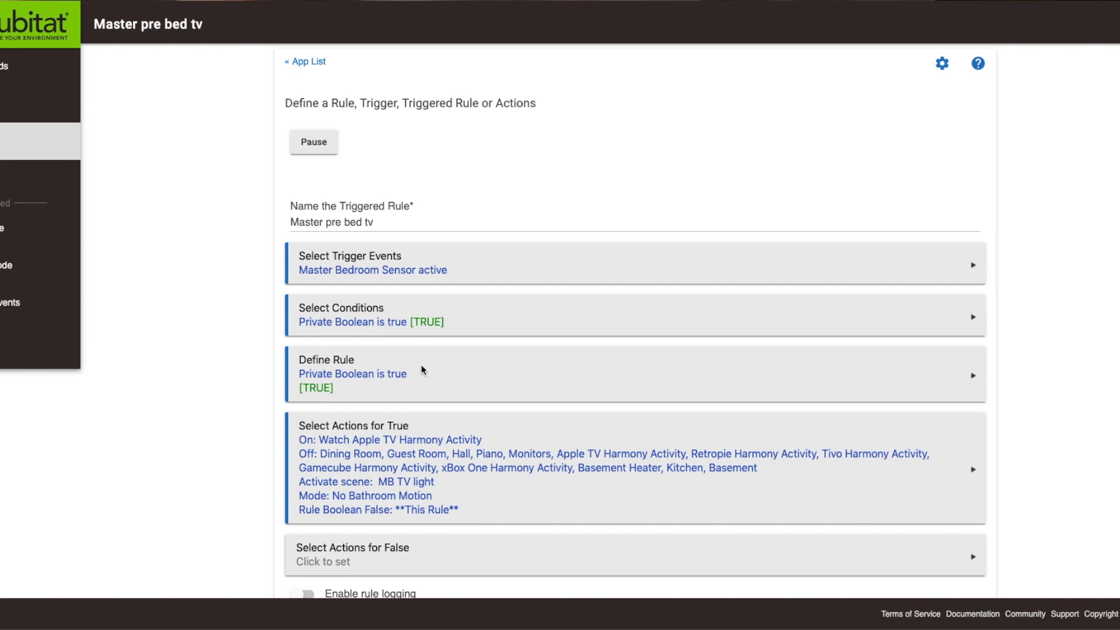
# - Review the Master pre bed tv rule's trigger, condition, actions and its time and mode restrictions
pyautogui.scroll(-3, 368, 379)
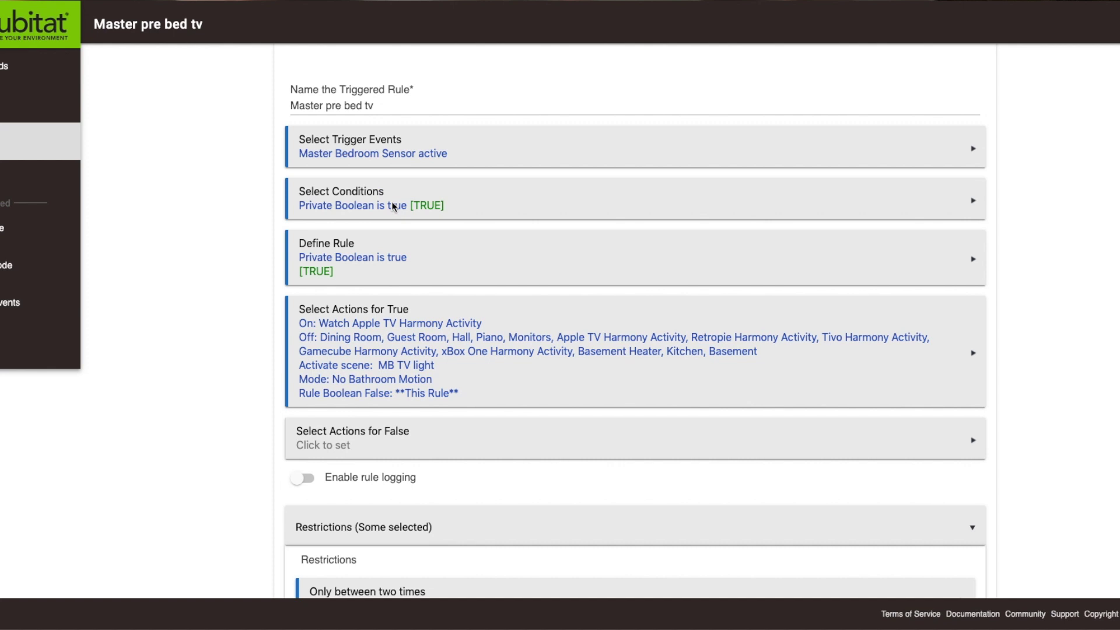
pyautogui.scroll(-2, 391, 201)
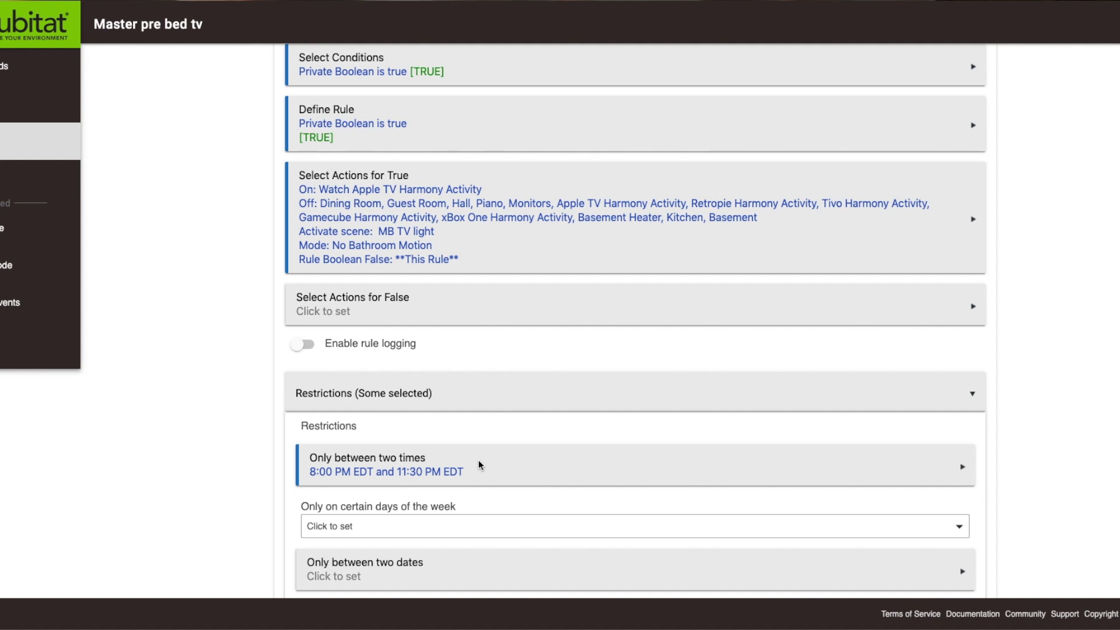
pyautogui.scroll(-4, 479, 464)
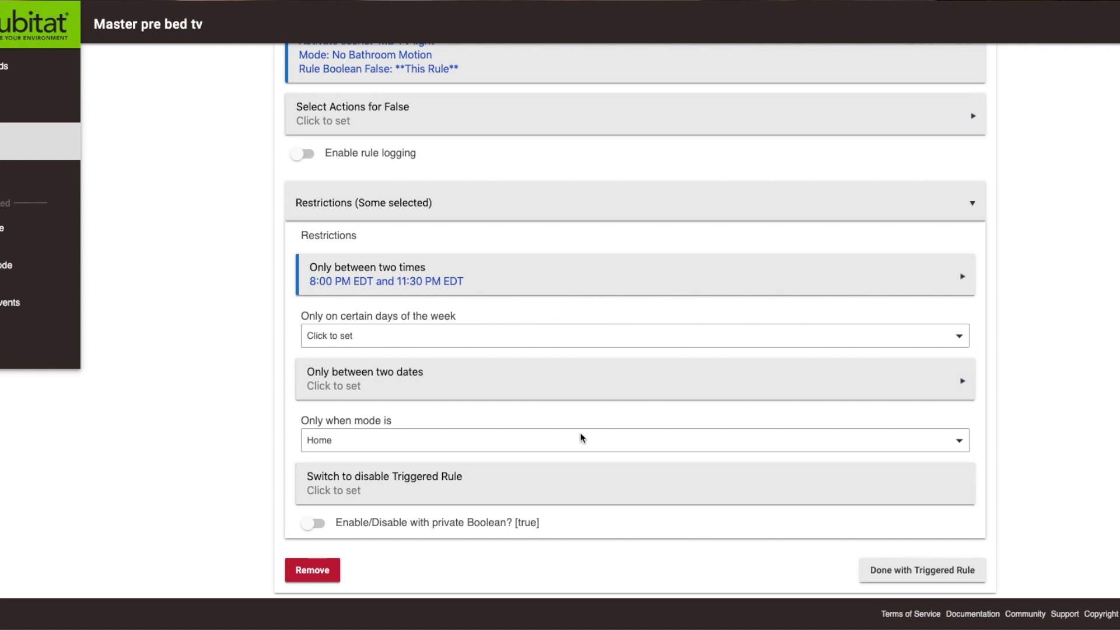
pyautogui.scroll(3, 581, 420)
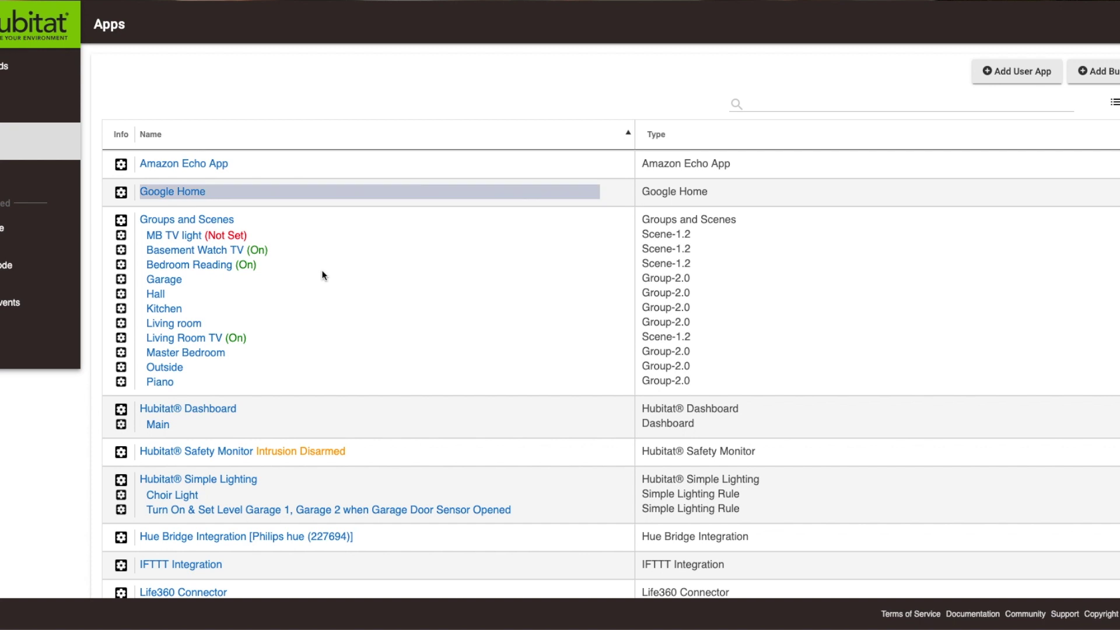
# - Create a new Rule Machine trigger and name it DELETE
pyautogui.scroll(-5, 325, 275)
pyautogui.scroll(-1, 260, 539)
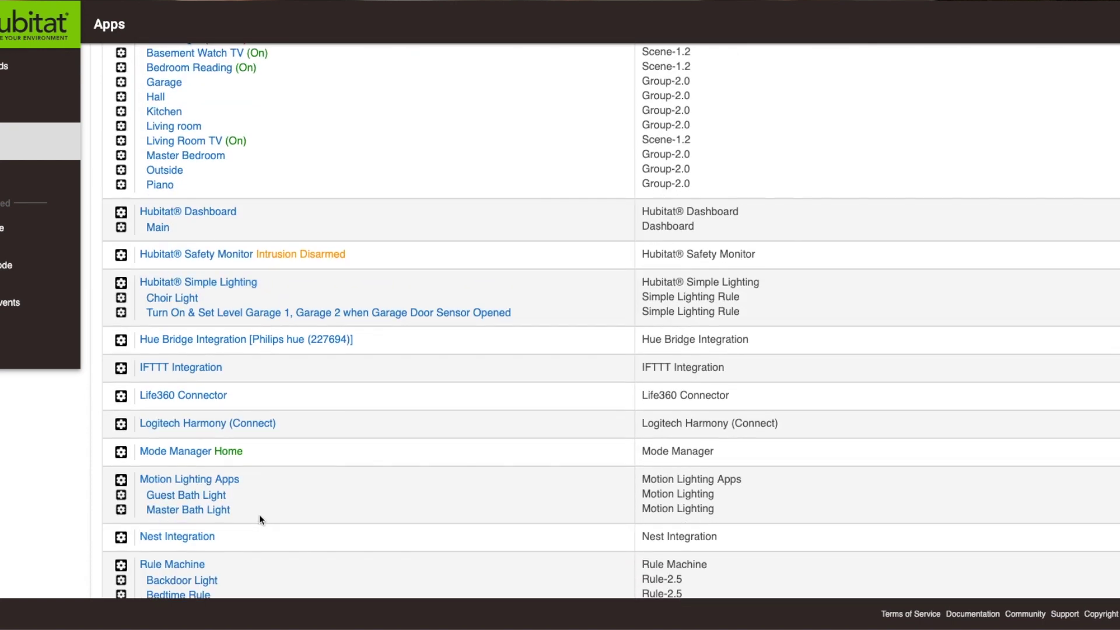
pyautogui.click(202, 561)
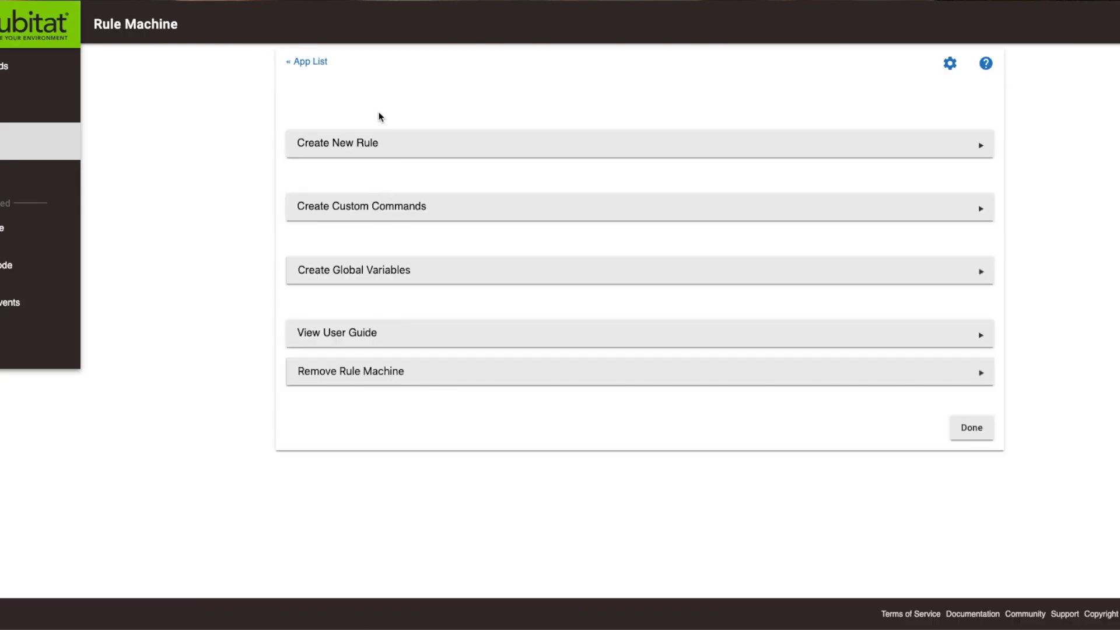
pyautogui.click(372, 156)
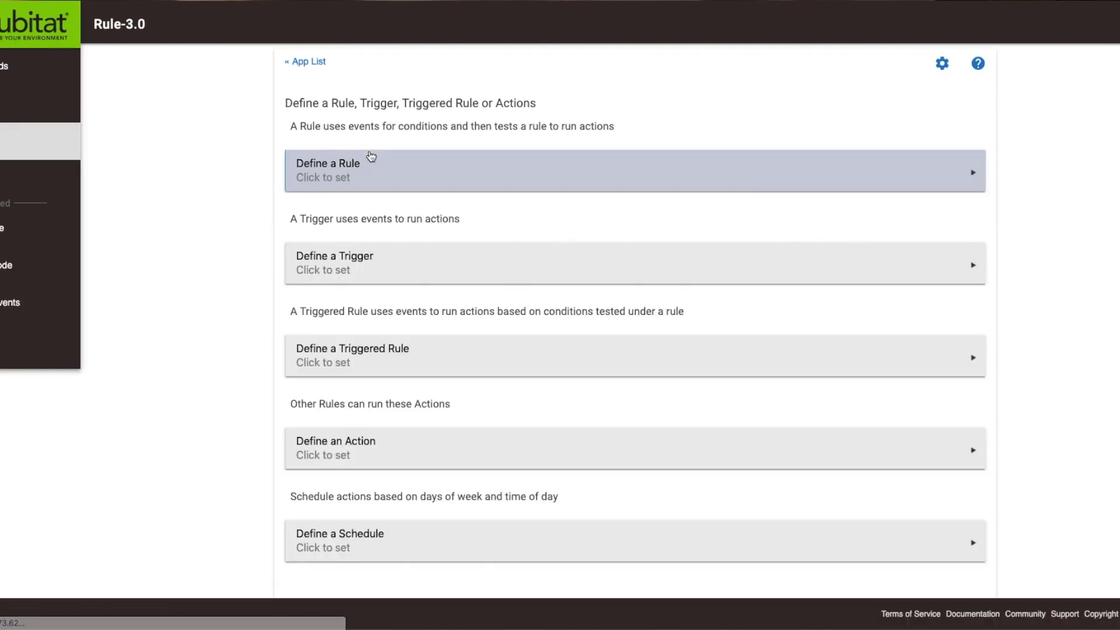
pyautogui.click(352, 256)
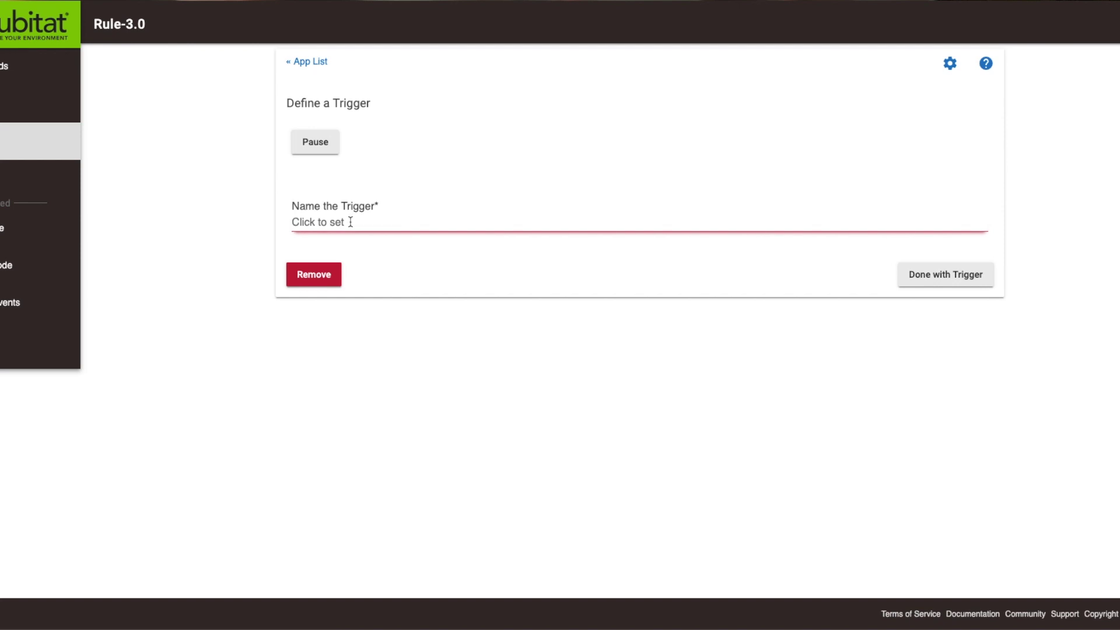
pyautogui.click(351, 222)
pyautogui.write('DE')
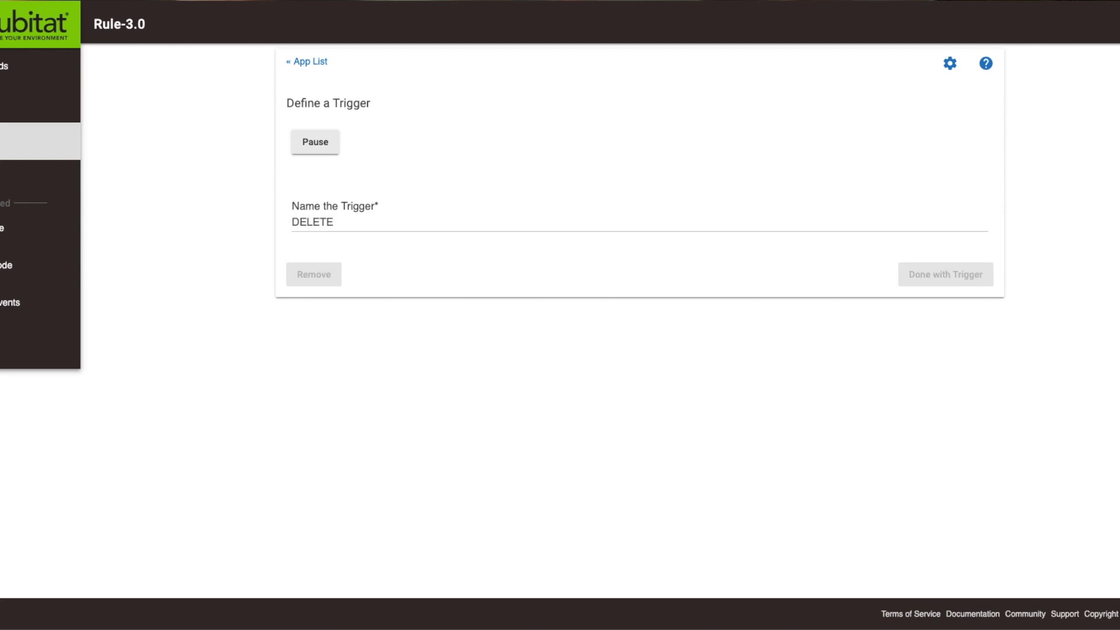
pyautogui.write('LETE')
pyautogui.press('Return')
# - Add a Motion trigger event for the Master Bedroom Sensor becoming active
pyautogui.click(438, 258)
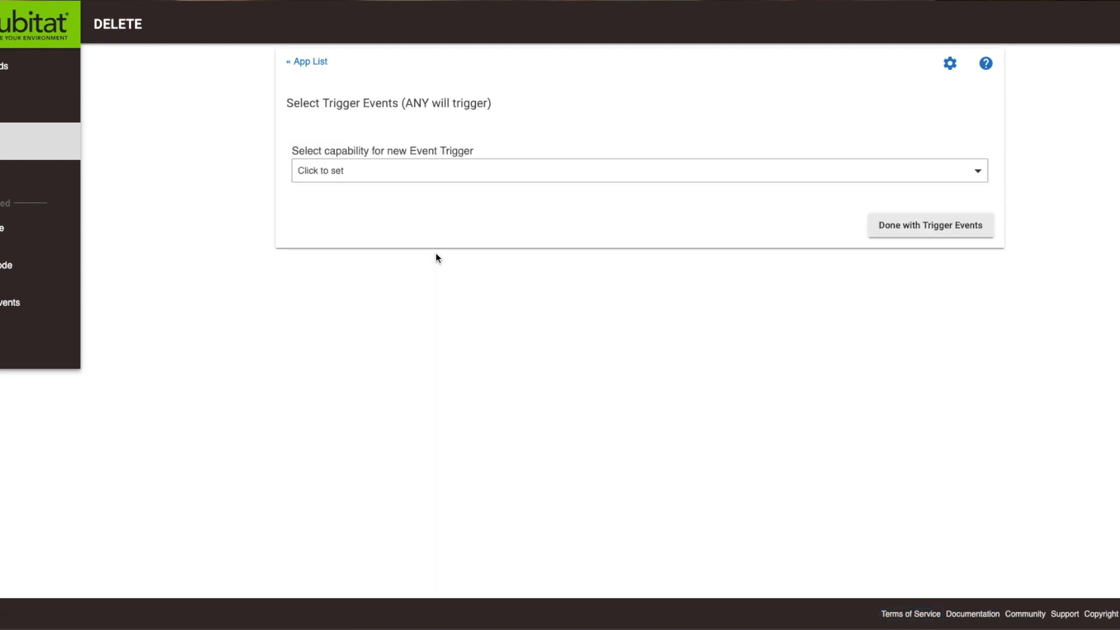
pyautogui.click(391, 170)
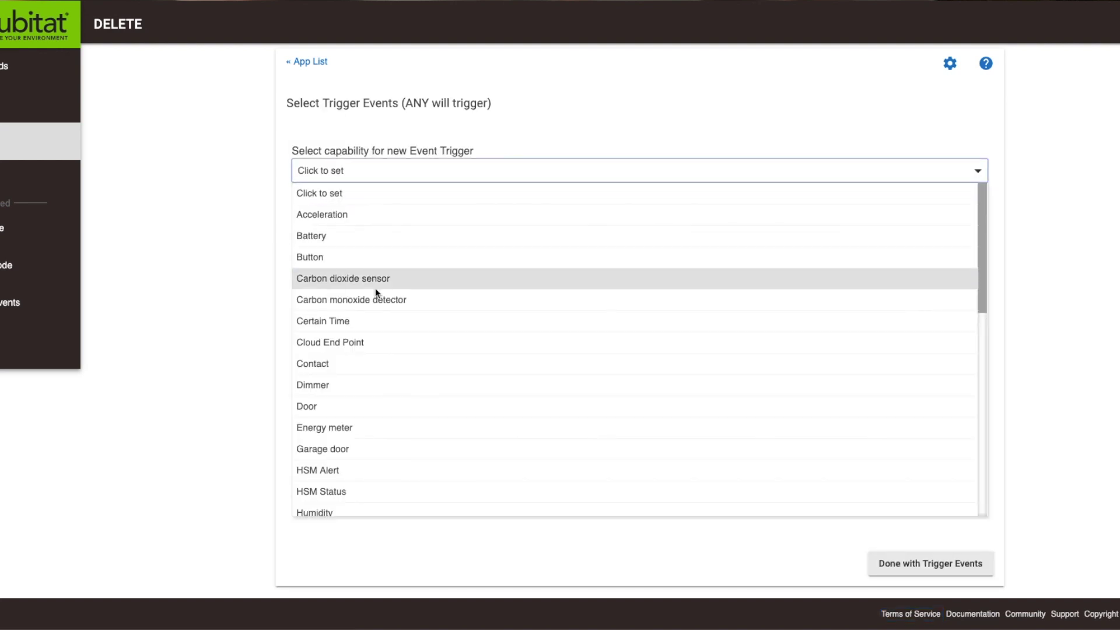
pyautogui.scroll(-3, 379, 375)
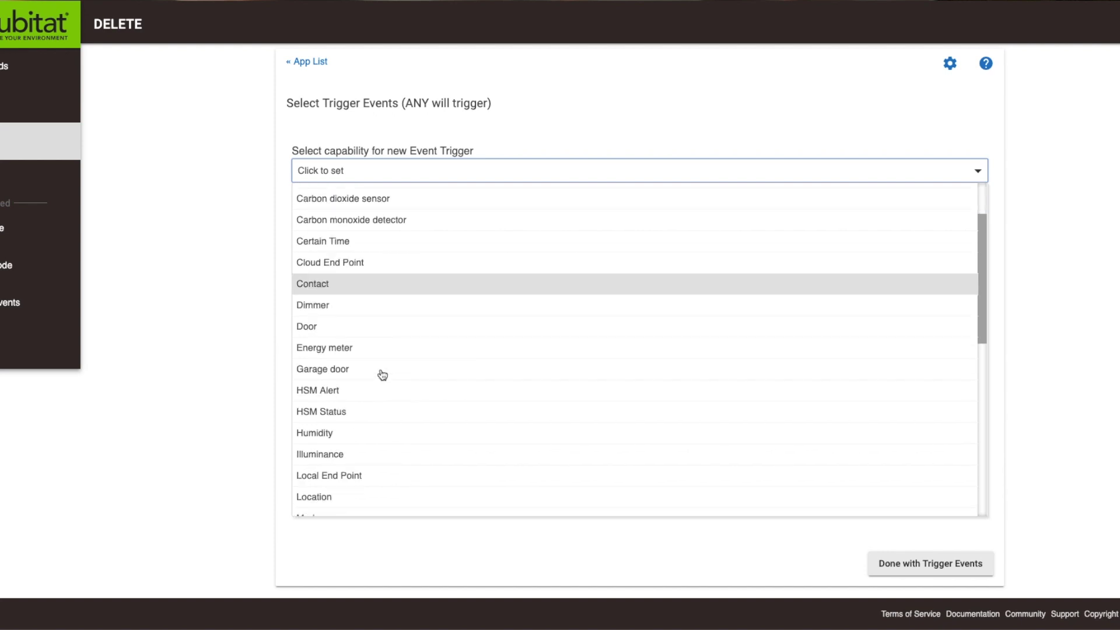
pyautogui.scroll(-1, 381, 375)
pyautogui.click(341, 465)
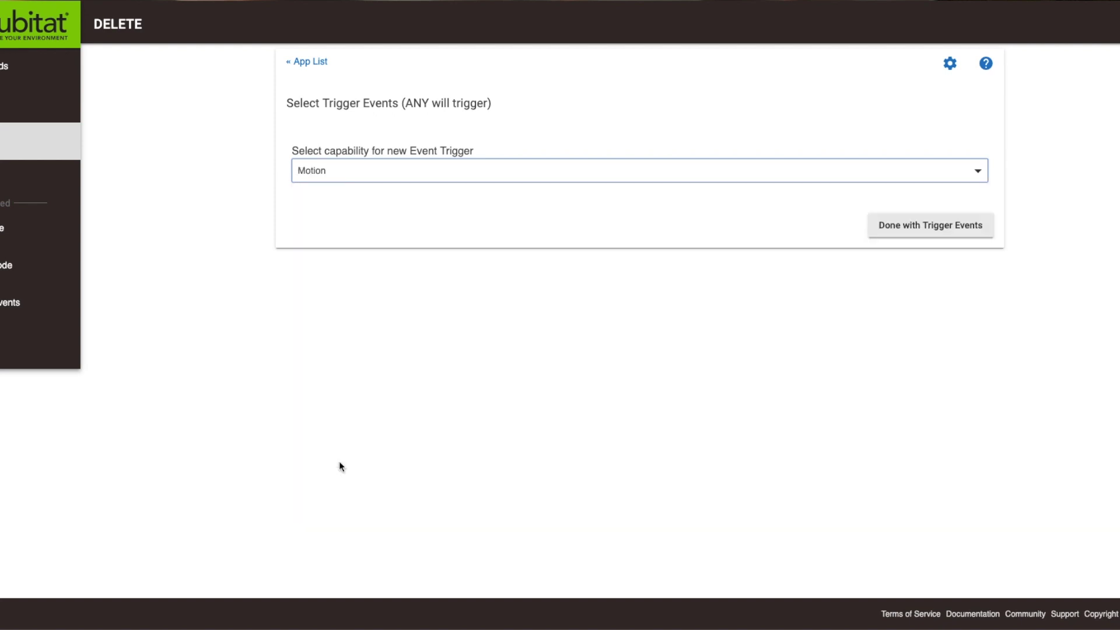
pyautogui.click(337, 198)
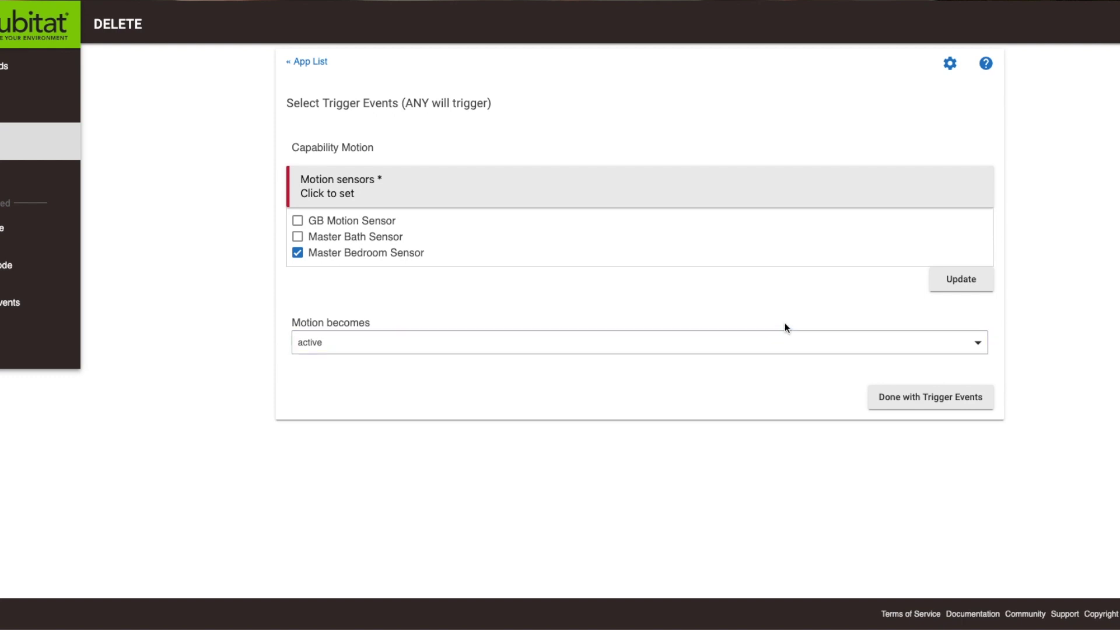
pyautogui.click(915, 407)
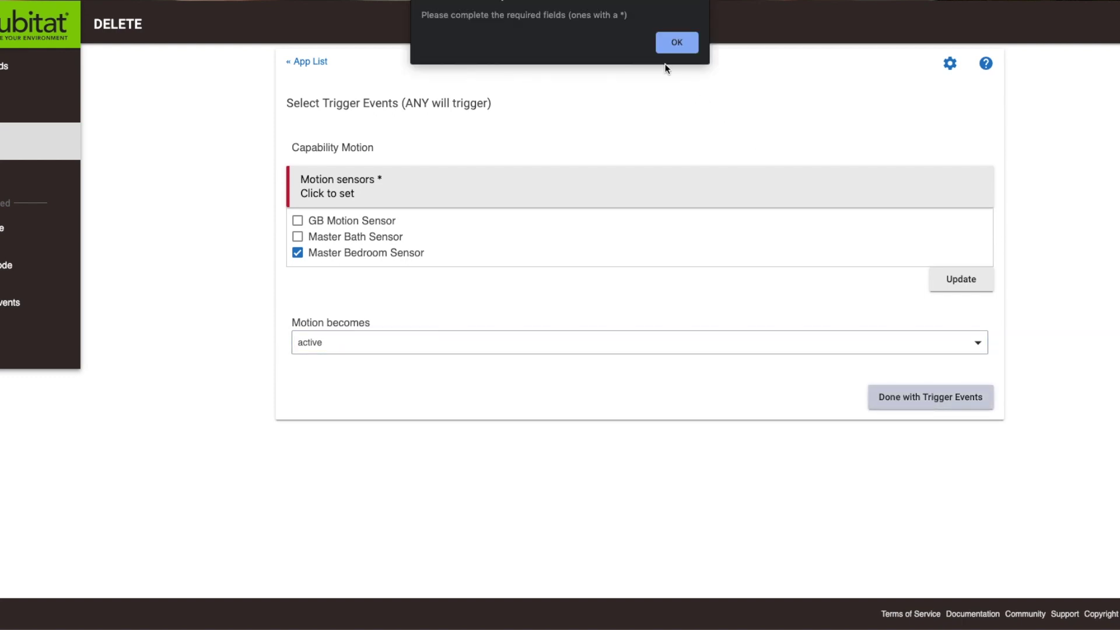
pyautogui.click(664, 44)
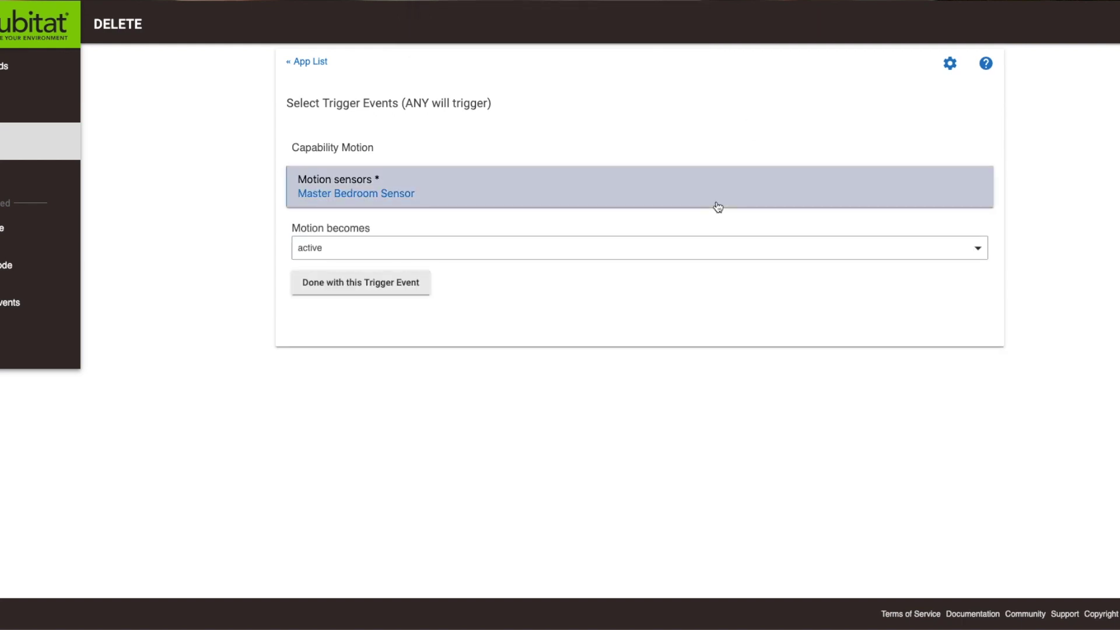
pyautogui.click(421, 191)
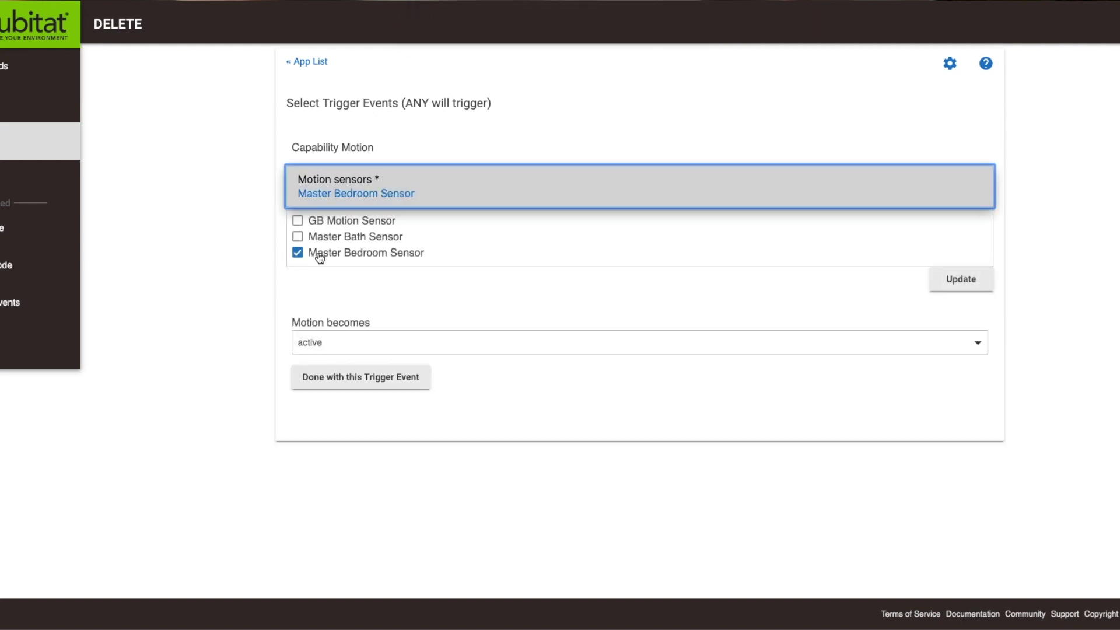
pyautogui.click(941, 280)
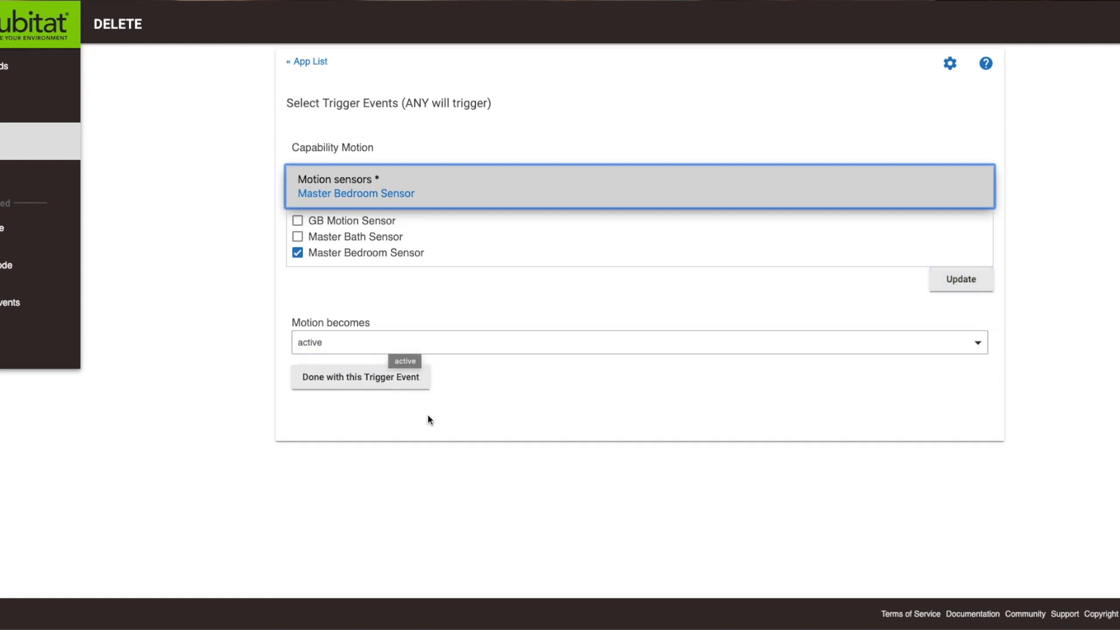
pyautogui.click(369, 388)
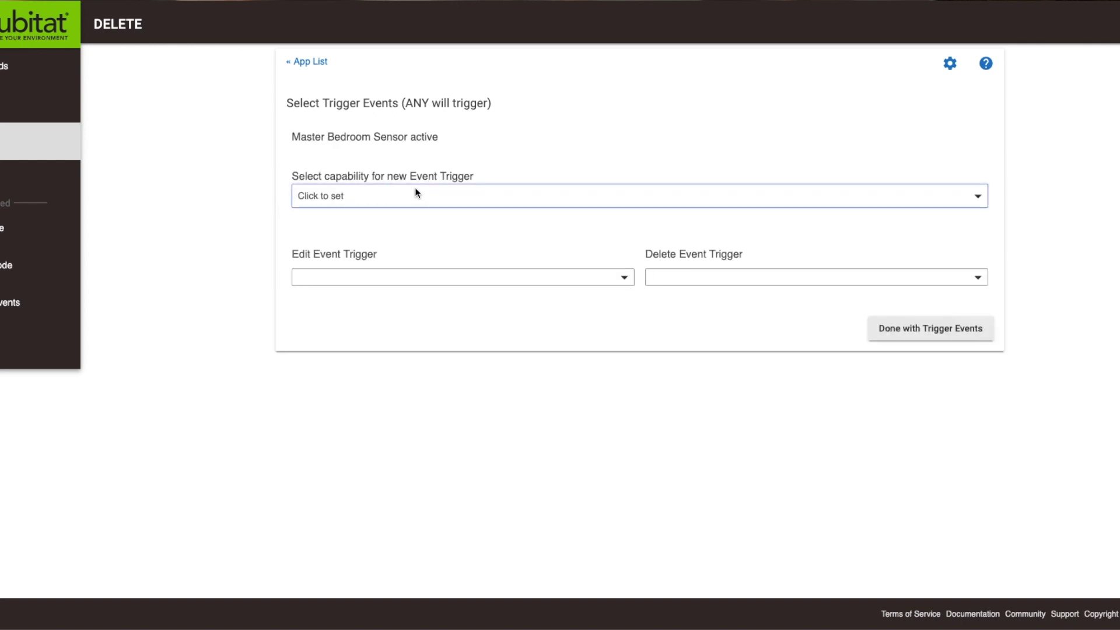
# - Add a second trigger event for Private Boolean becoming true and finish the trigger events
pyautogui.click(416, 192)
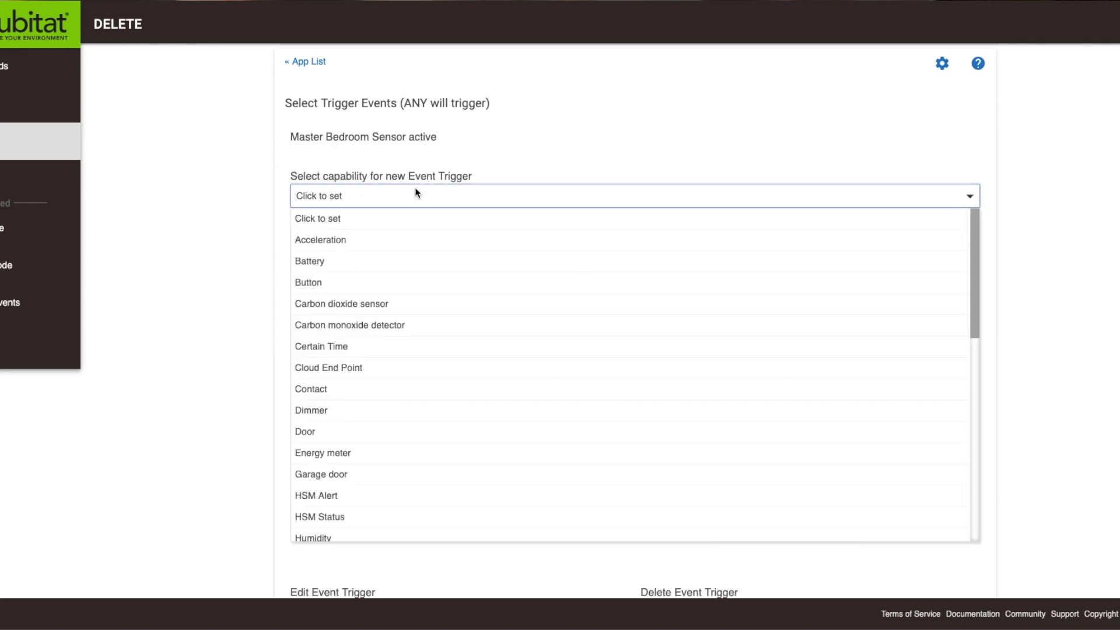
pyautogui.scroll(-7, 483, 376)
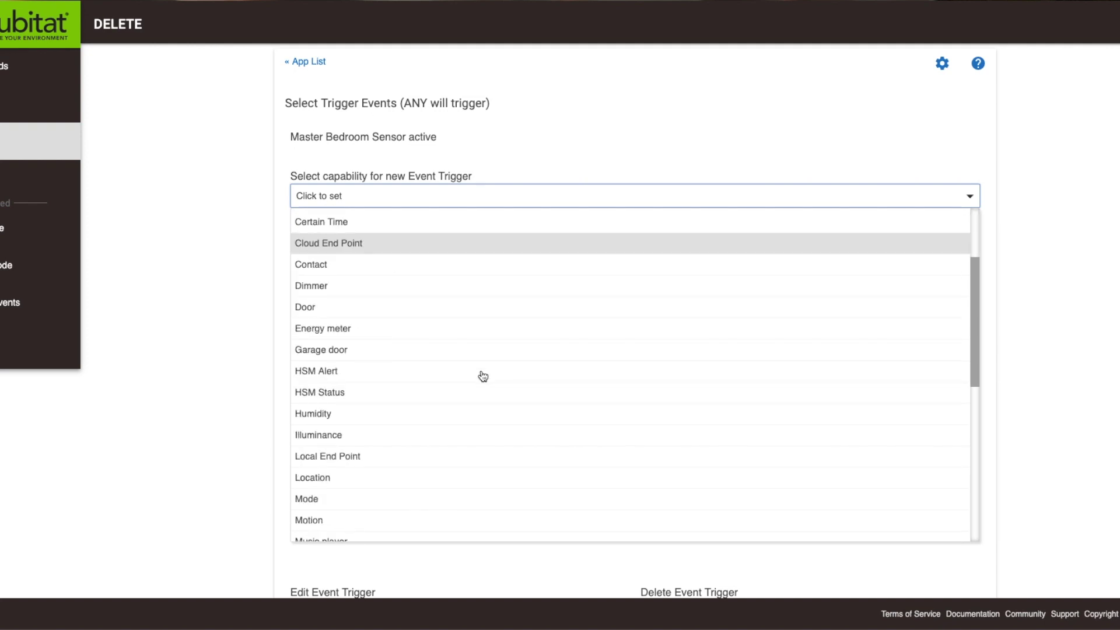
pyautogui.scroll(-2, 483, 376)
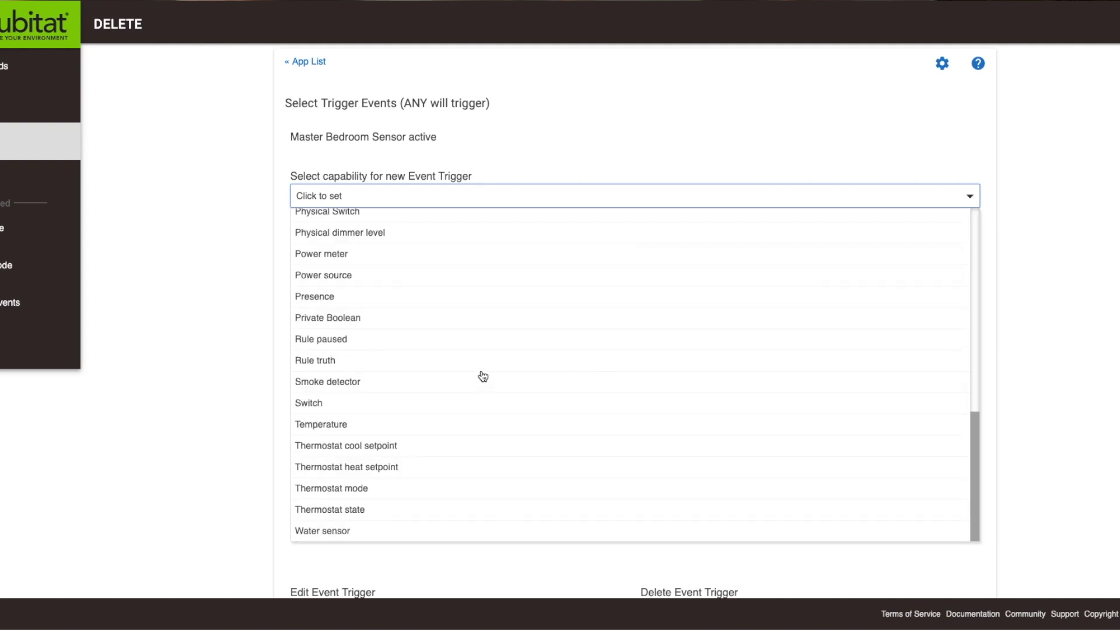
pyautogui.click(360, 320)
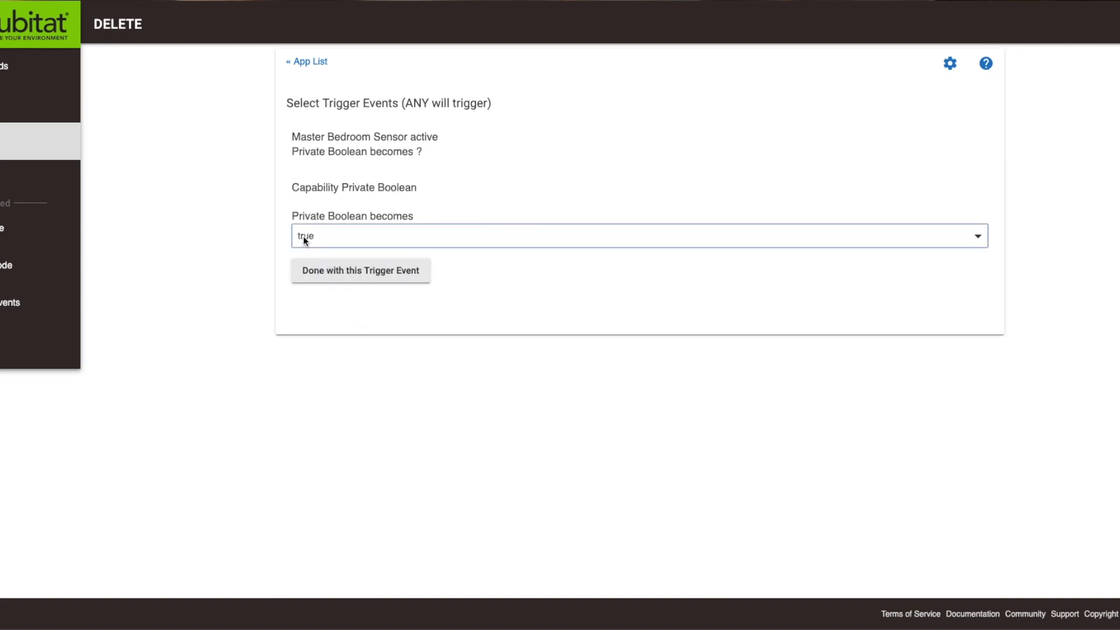
pyautogui.click(318, 278)
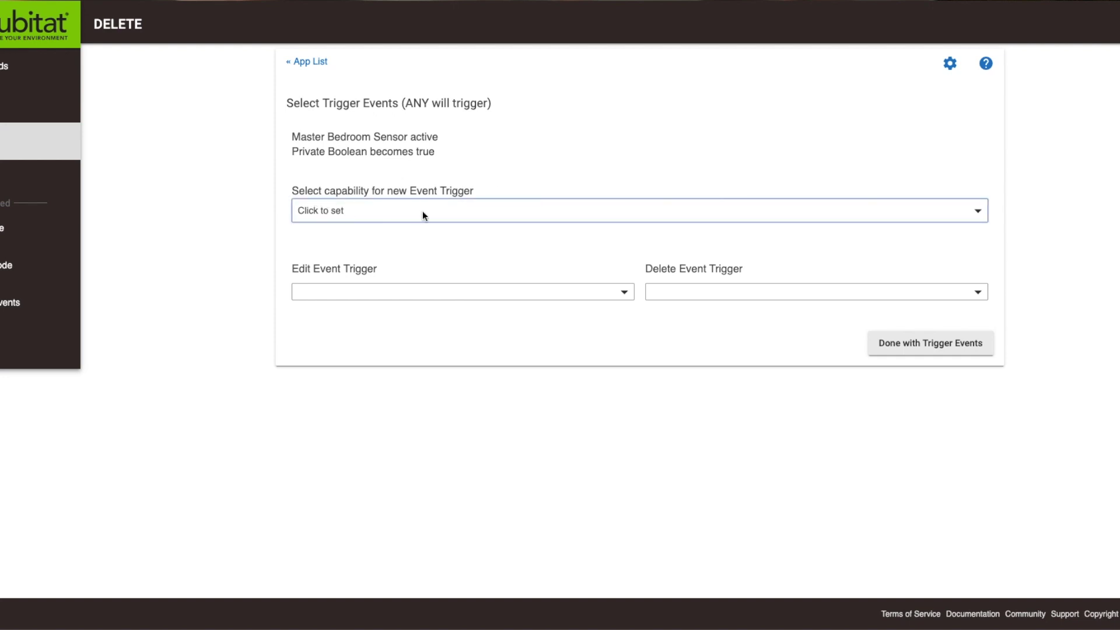
pyautogui.click(387, 211)
pyautogui.click(183, 192)
pyautogui.click(940, 344)
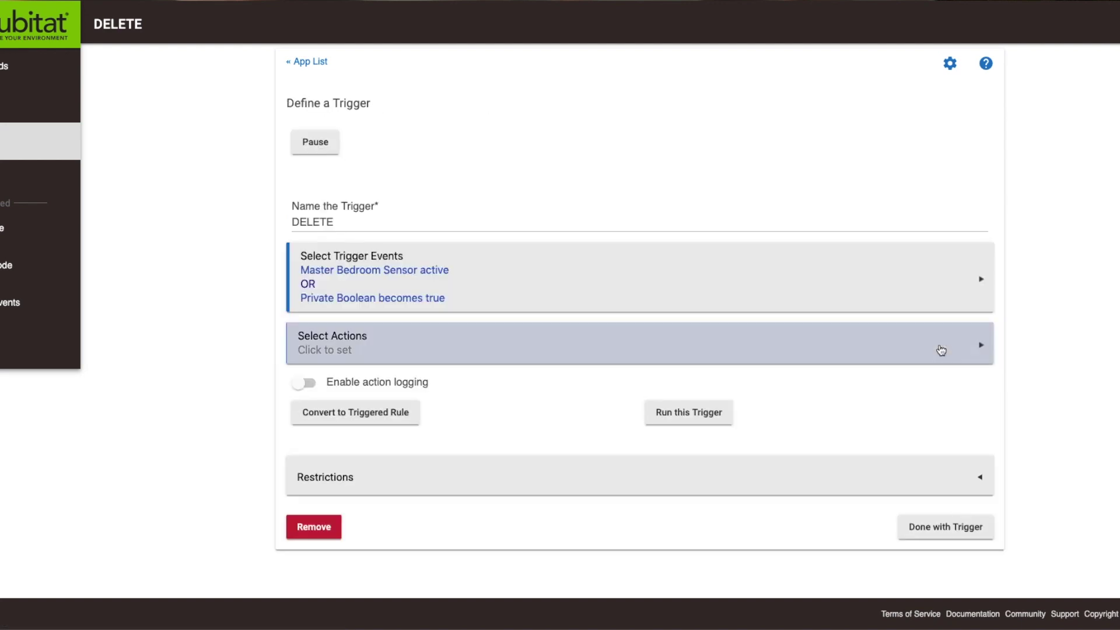
# - Delete the Private Boolean trigger event from the trigger and finish the trigger events
pyautogui.click(666, 294)
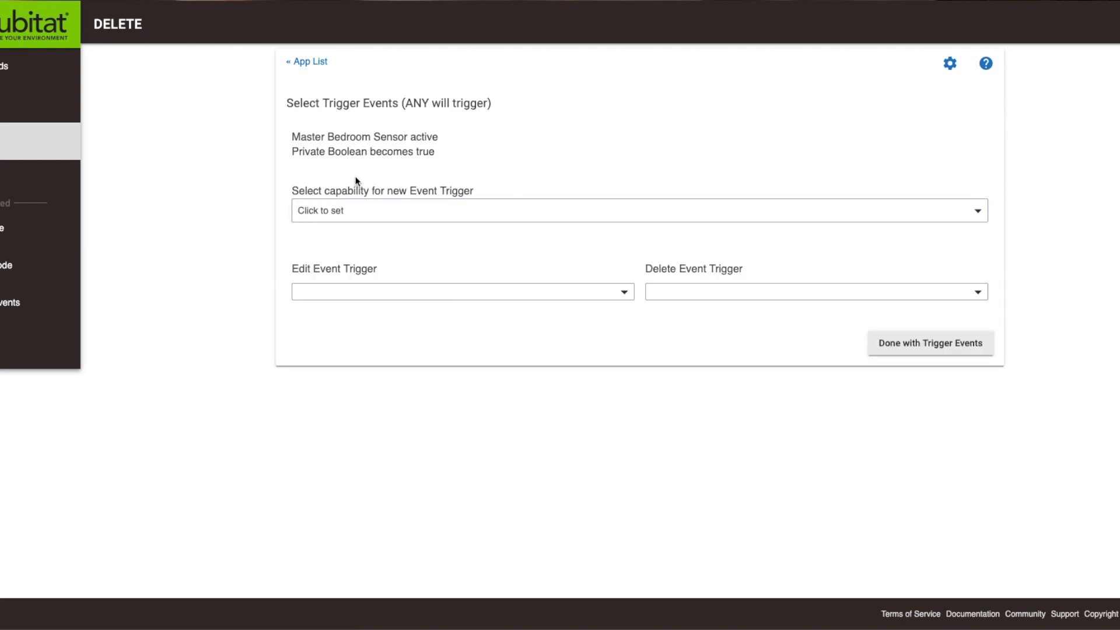
pyautogui.click(671, 289)
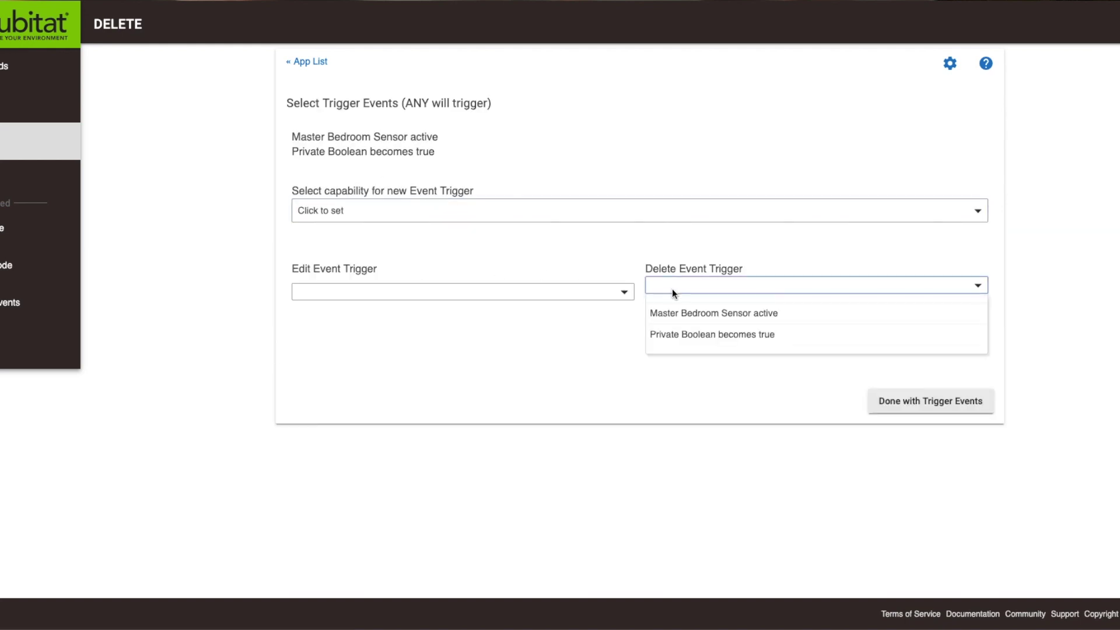
pyautogui.click(689, 336)
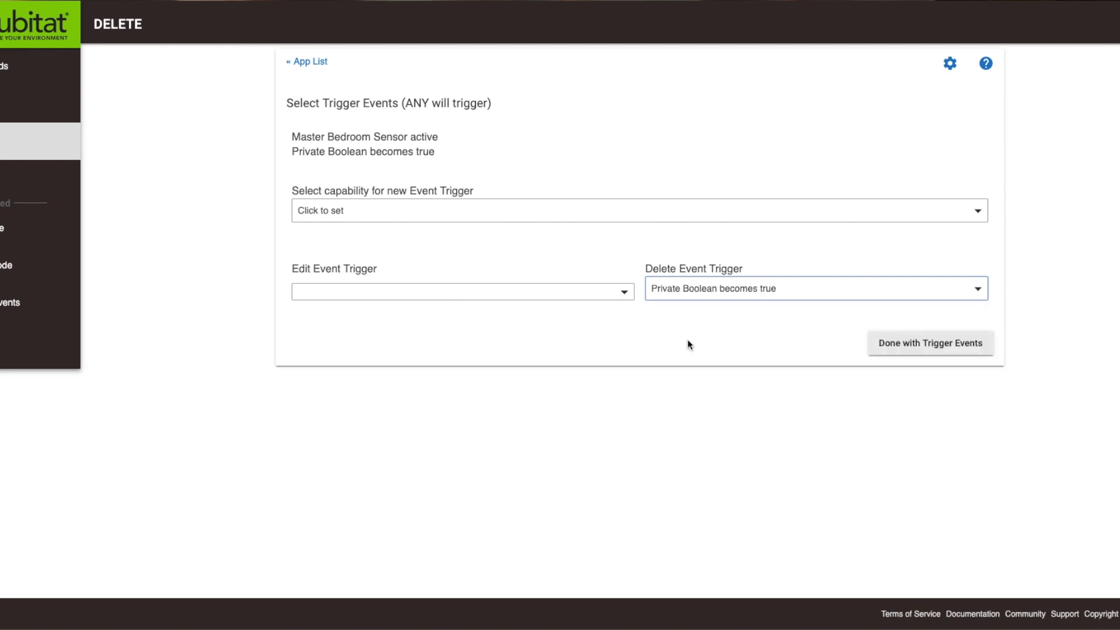
pyautogui.click(902, 329)
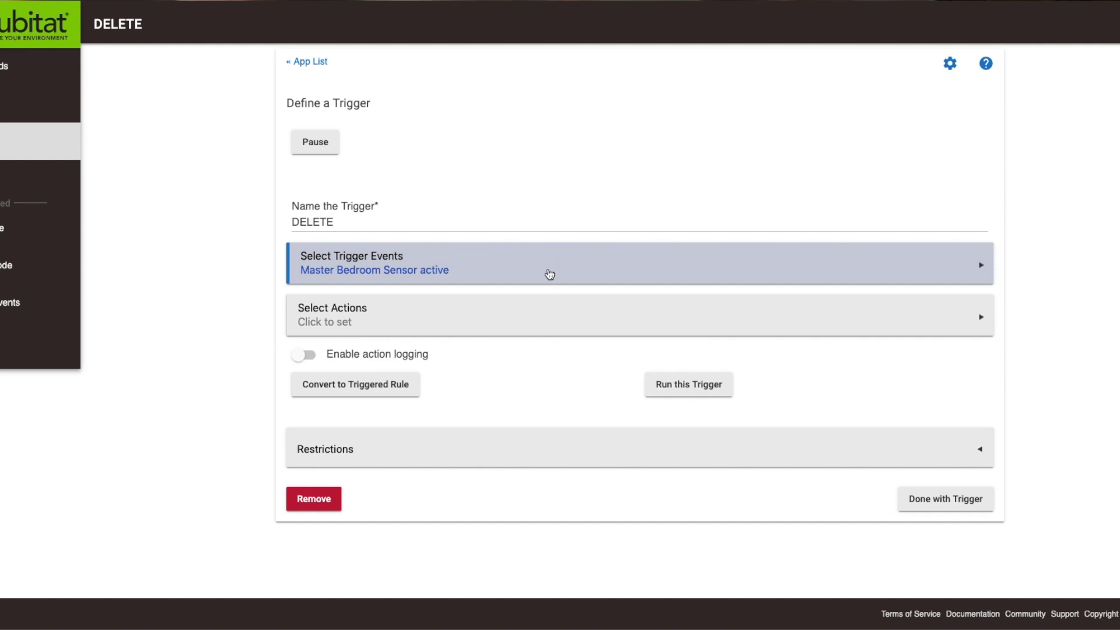
# - Convert the trigger to a Triggered Rule and add the condition that Private Boolean is true
pyautogui.click(358, 391)
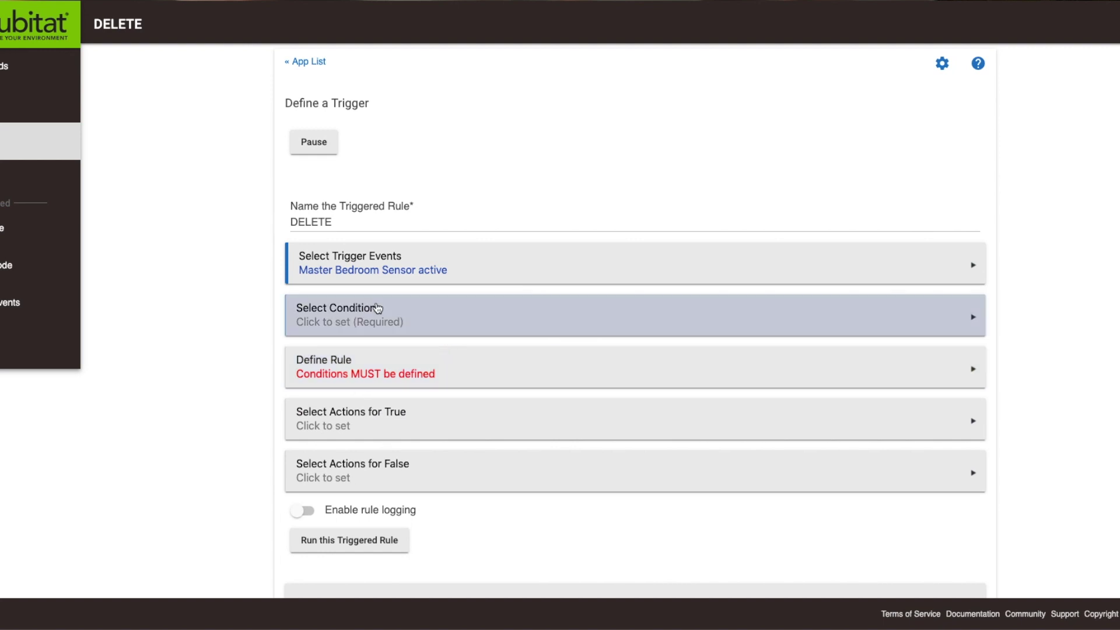
pyautogui.click(345, 318)
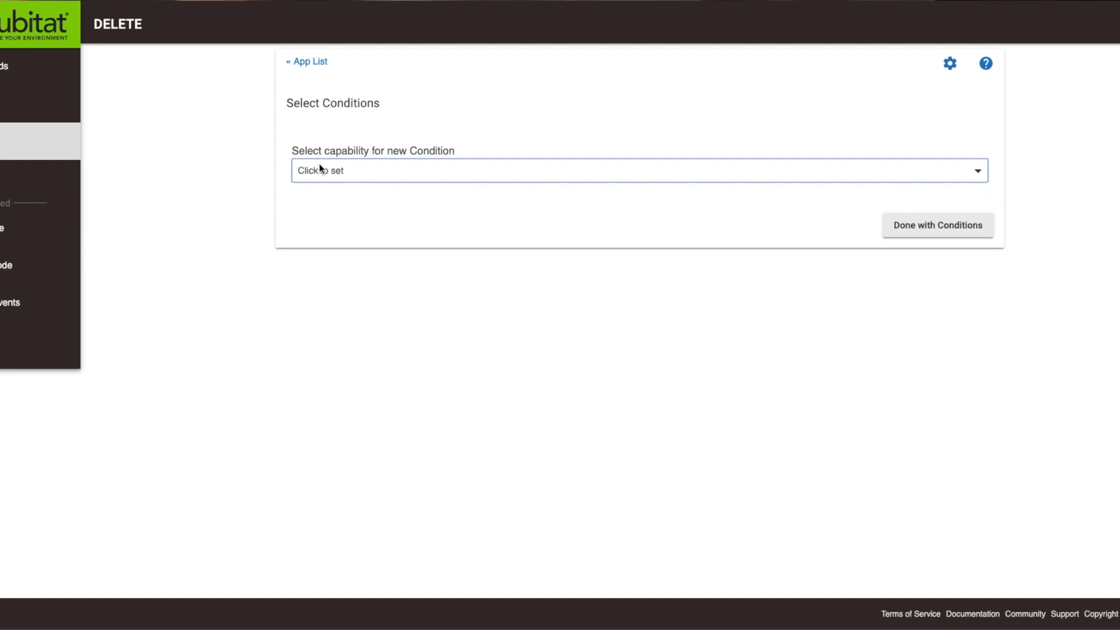
pyautogui.click(320, 169)
pyautogui.scroll(-2, 331, 369)
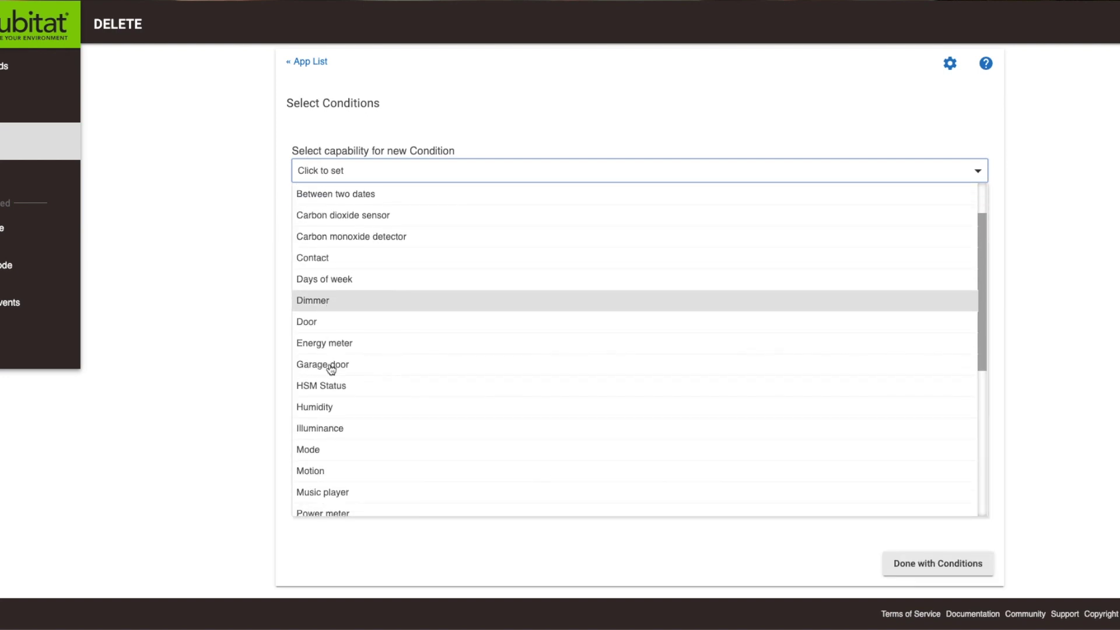
pyautogui.scroll(-3, 331, 368)
pyautogui.click(342, 452)
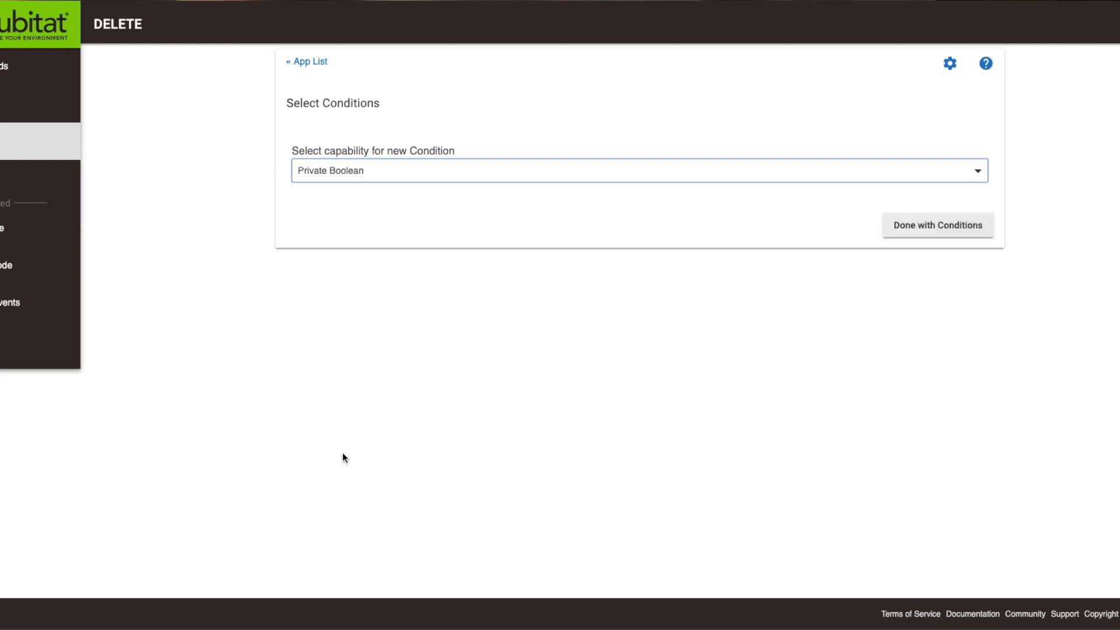
pyautogui.click(301, 196)
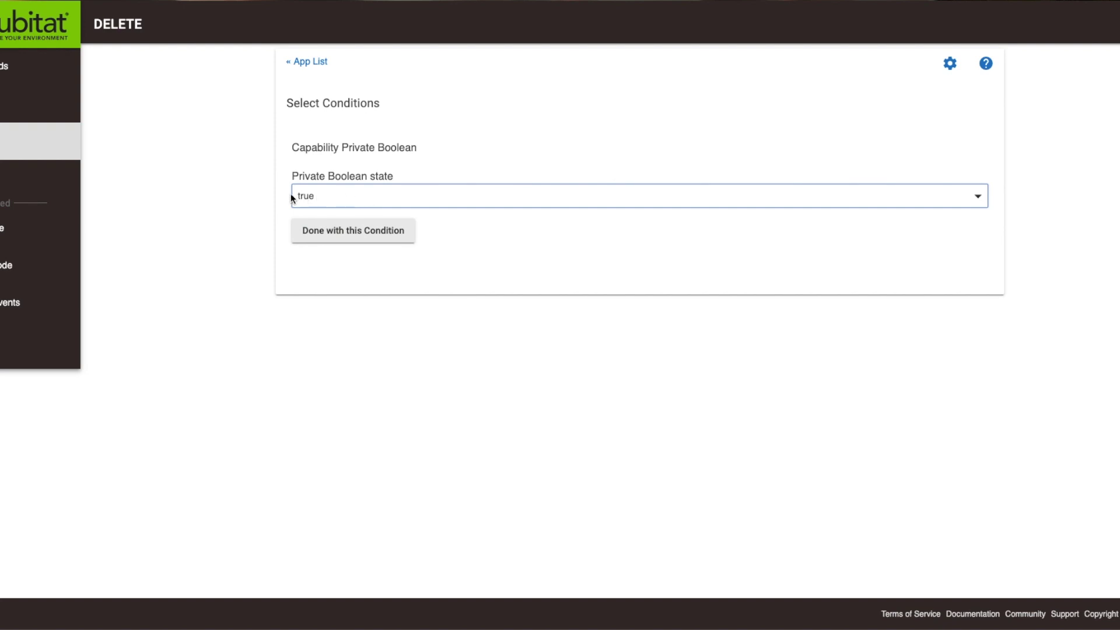
pyautogui.click(389, 235)
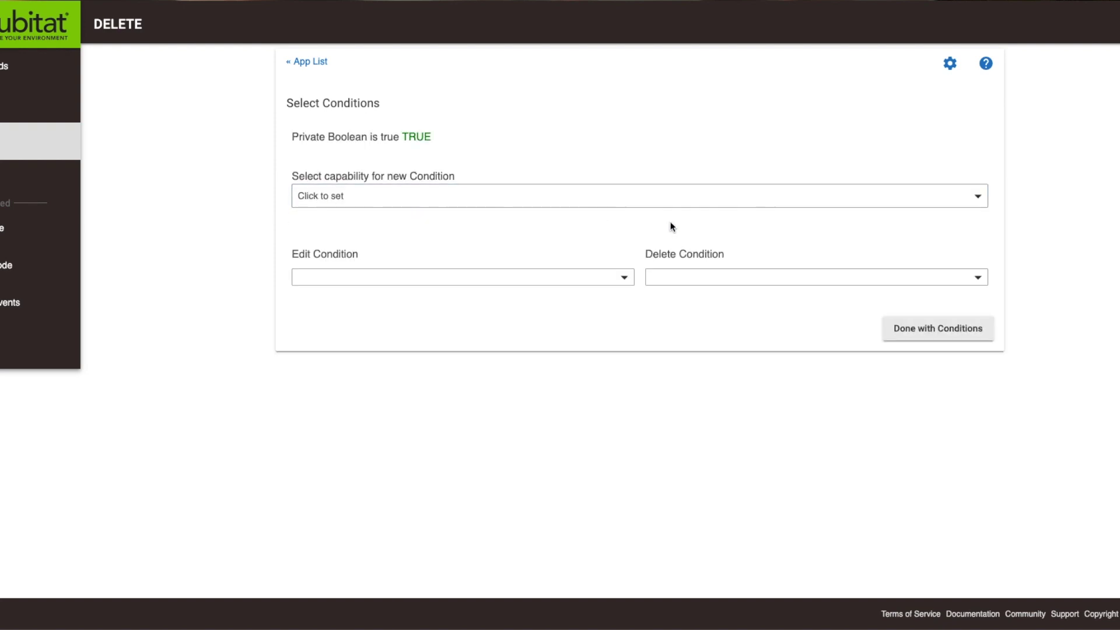
# - Finish the conditions and start a Control Switches action under the actions for True, set to turn off switches
pyautogui.click(919, 327)
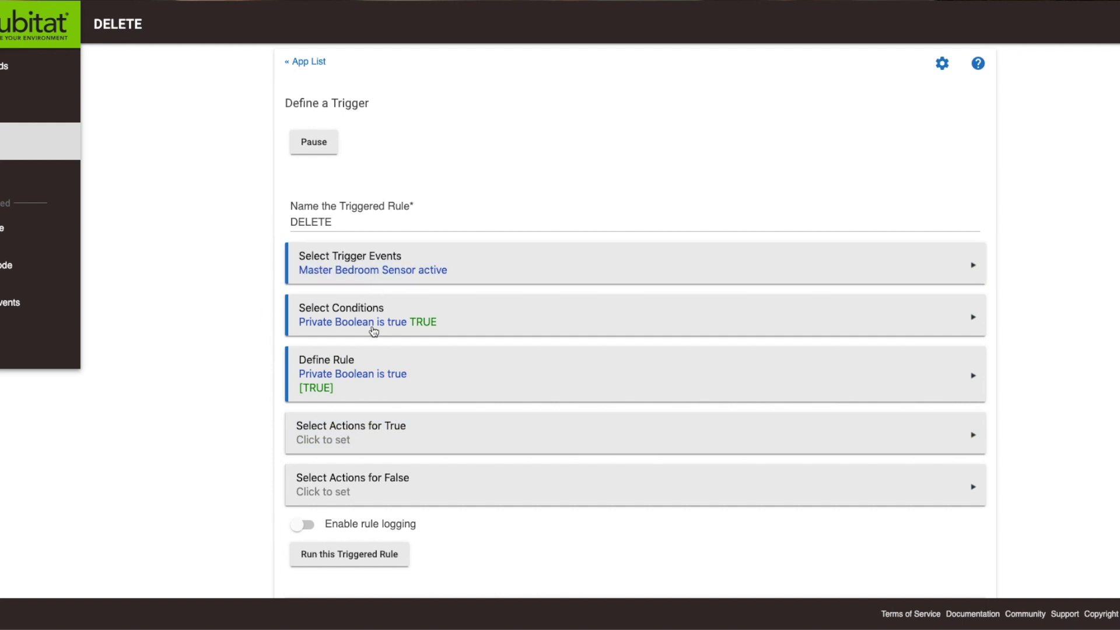
pyautogui.click(385, 423)
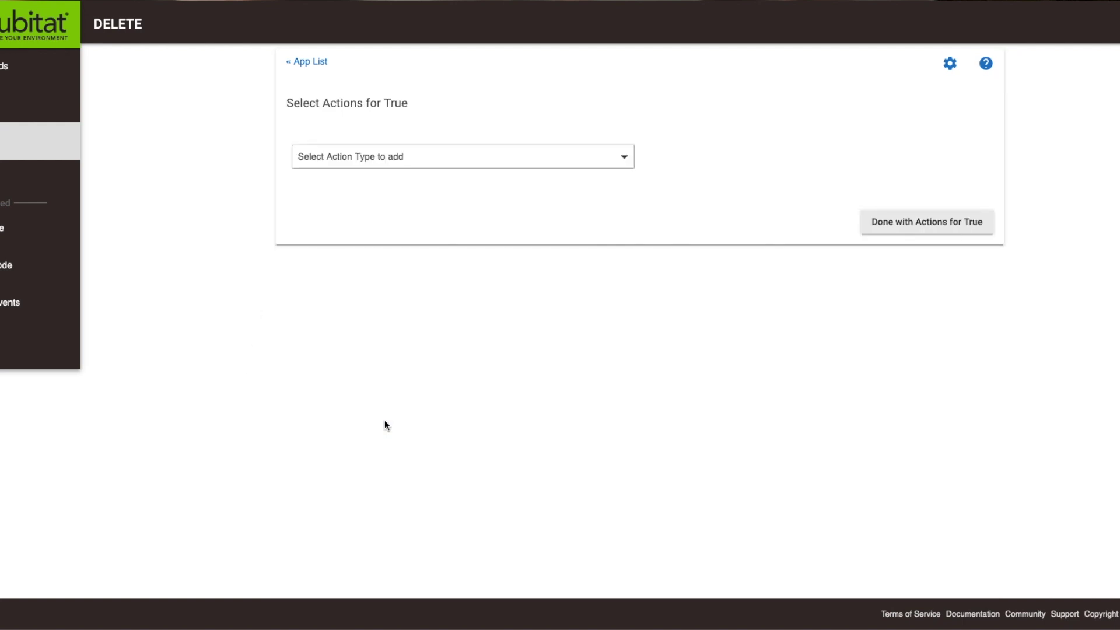
pyautogui.click(370, 156)
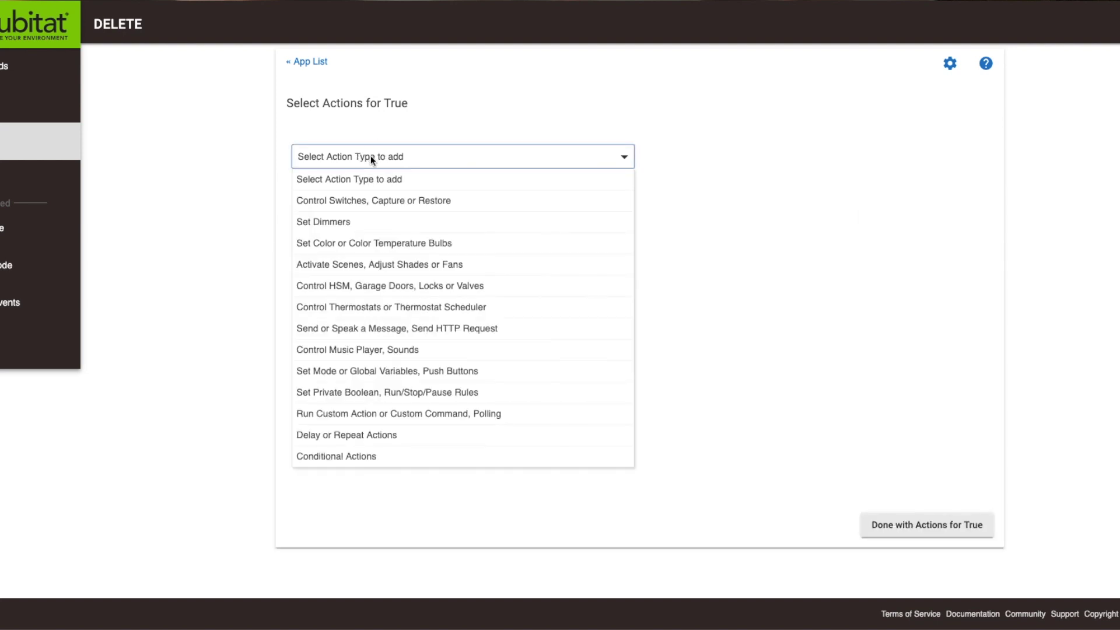
pyautogui.click(370, 201)
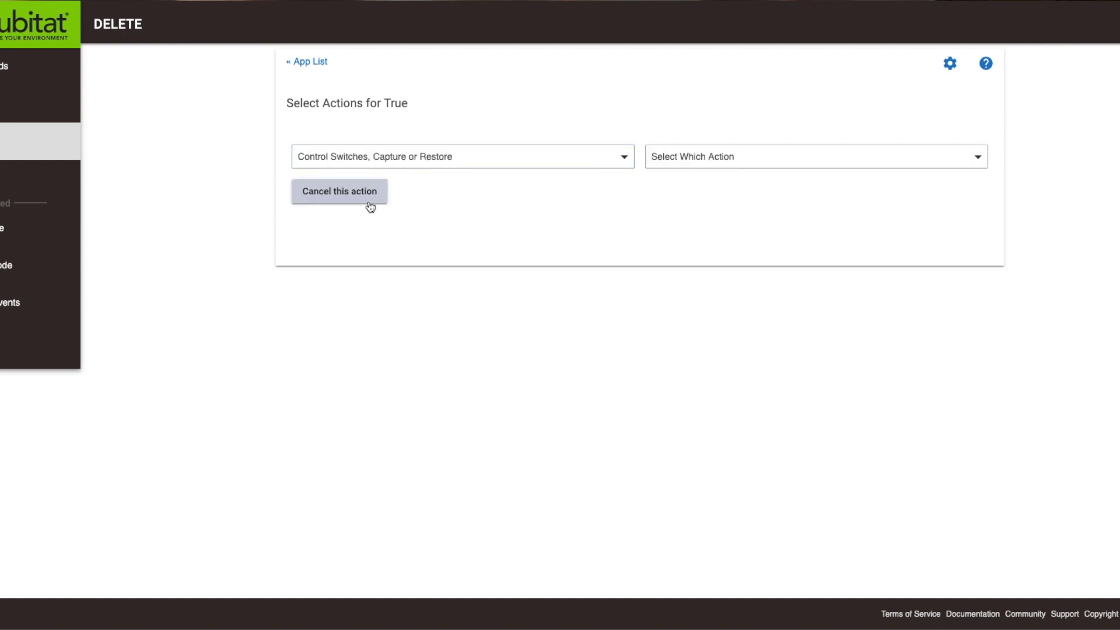
pyautogui.click(374, 162)
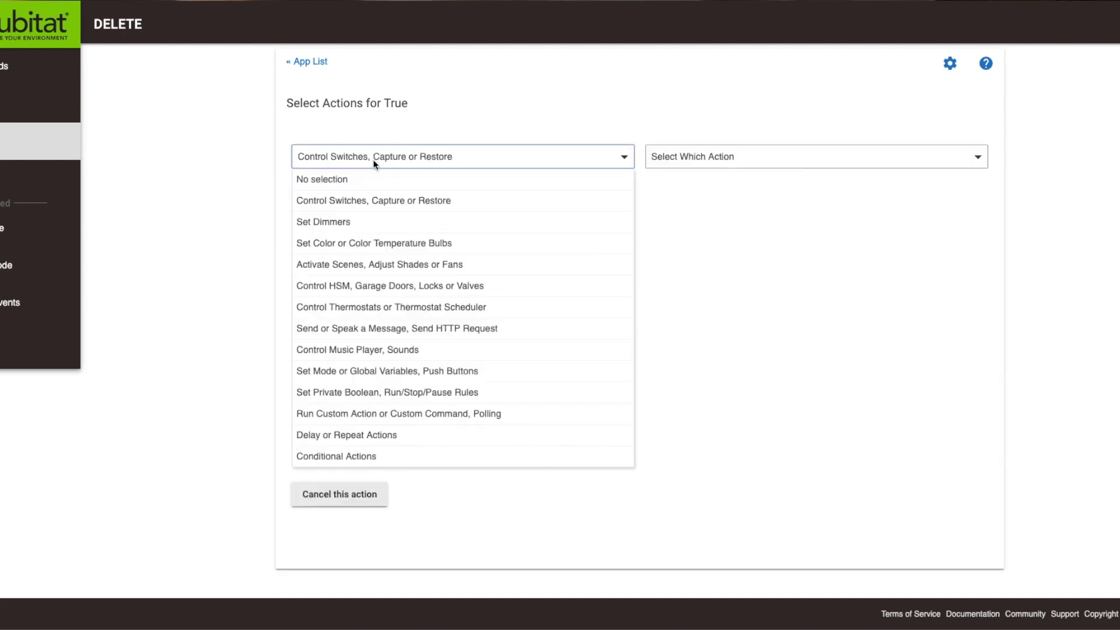
pyautogui.click(373, 159)
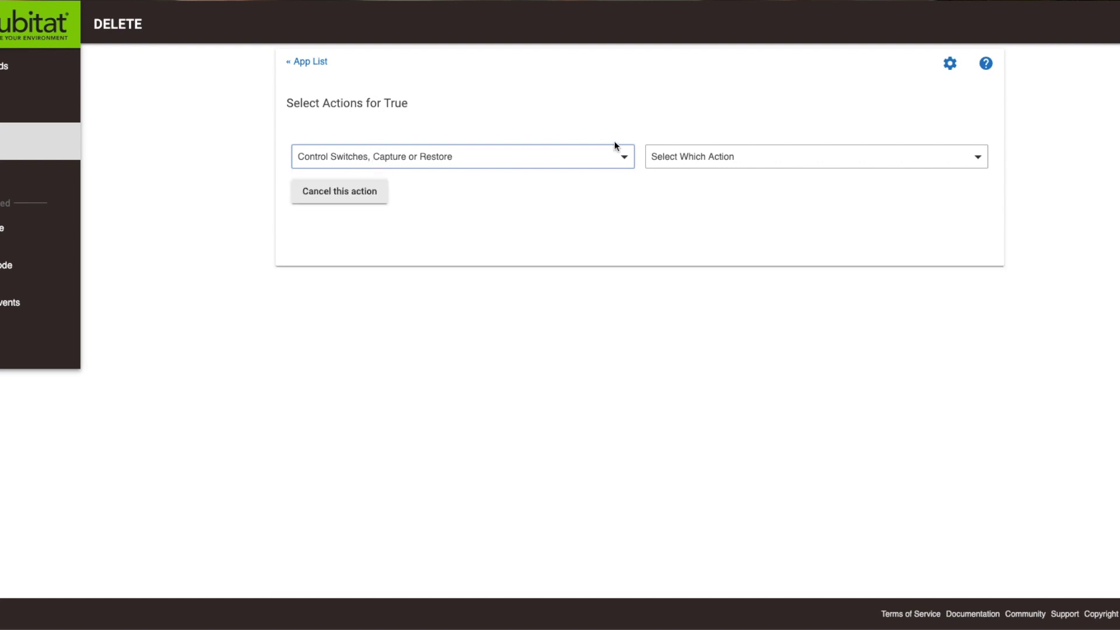
pyautogui.click(685, 148)
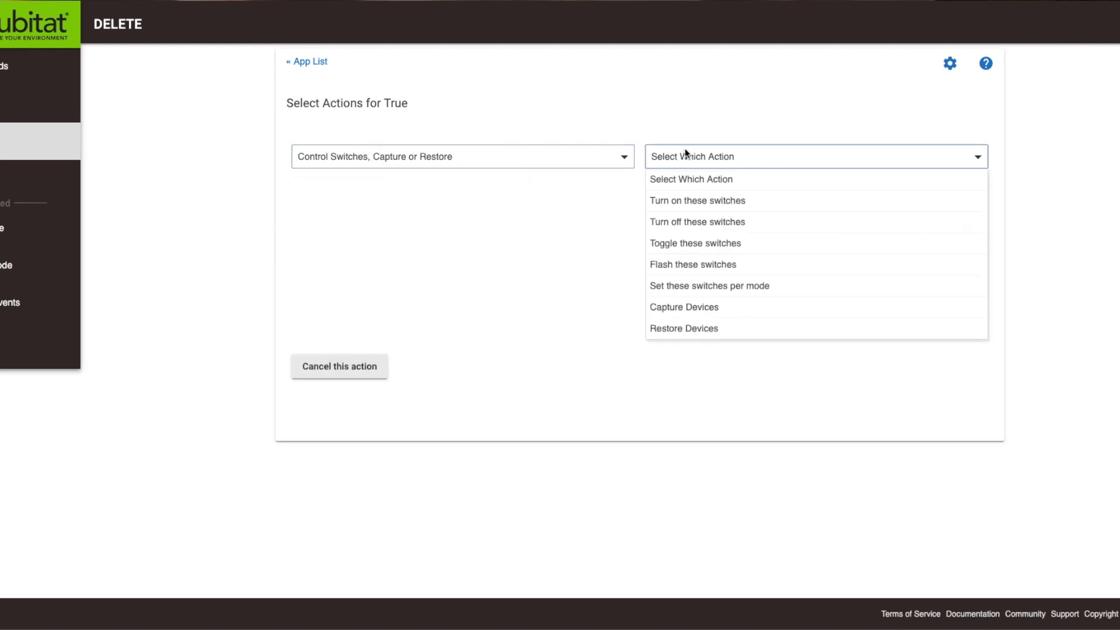
pyautogui.click(682, 229)
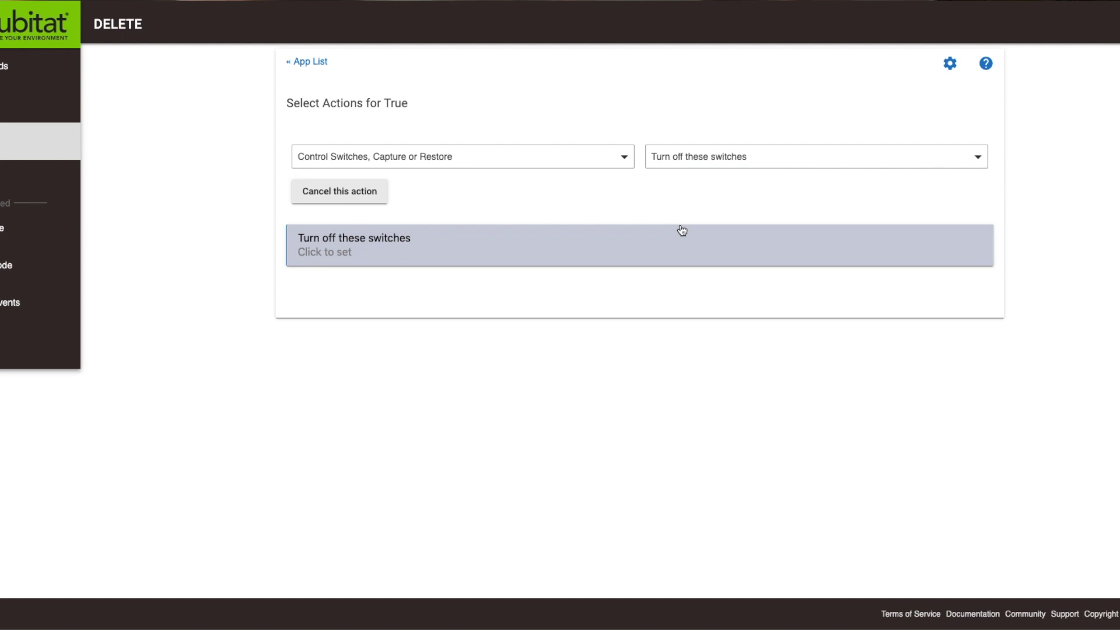
# - Choose MB TV light, Apple TV [Harmony Activity], Basement Heater, Bedroom Reading and Center right as the switches to turn off, and finish the action
pyautogui.click(371, 241)
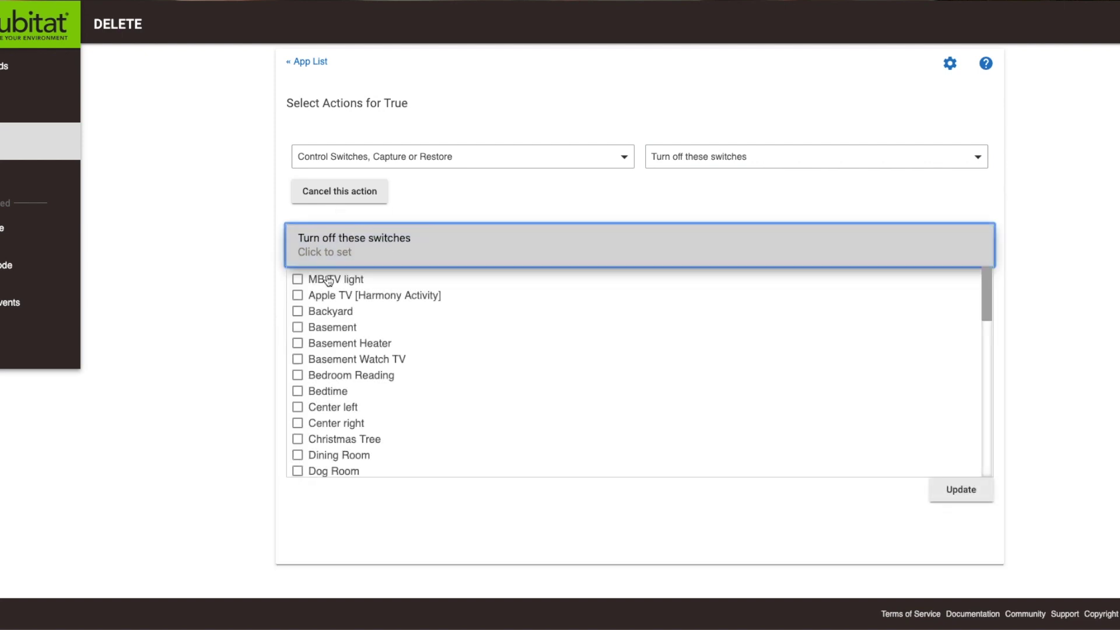
pyautogui.click(330, 281)
pyautogui.click(327, 295)
pyautogui.click(328, 343)
pyautogui.click(329, 375)
pyautogui.click(332, 426)
pyautogui.click(951, 487)
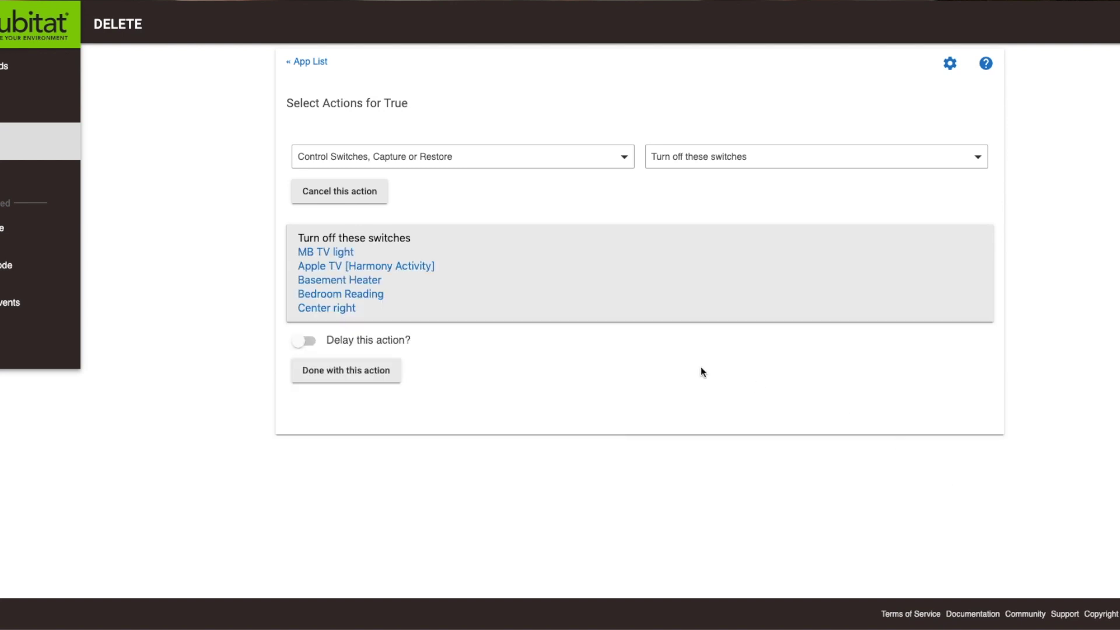
pyautogui.click(350, 370)
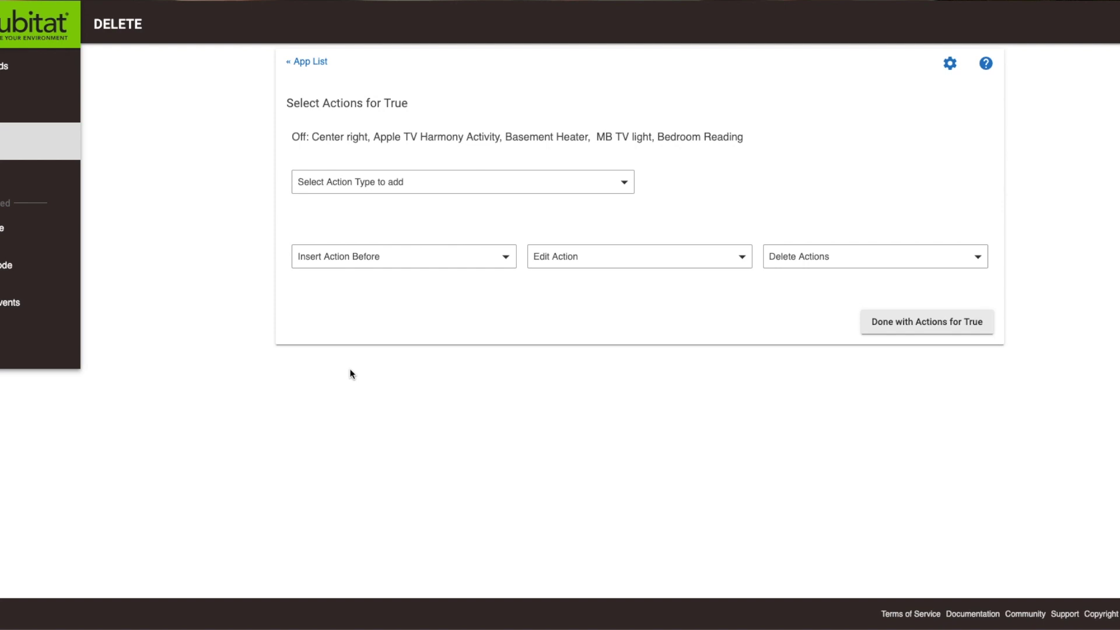
# - Add a Set Mode action for No Bathroom Motion and finish the actions for True
pyautogui.click(363, 182)
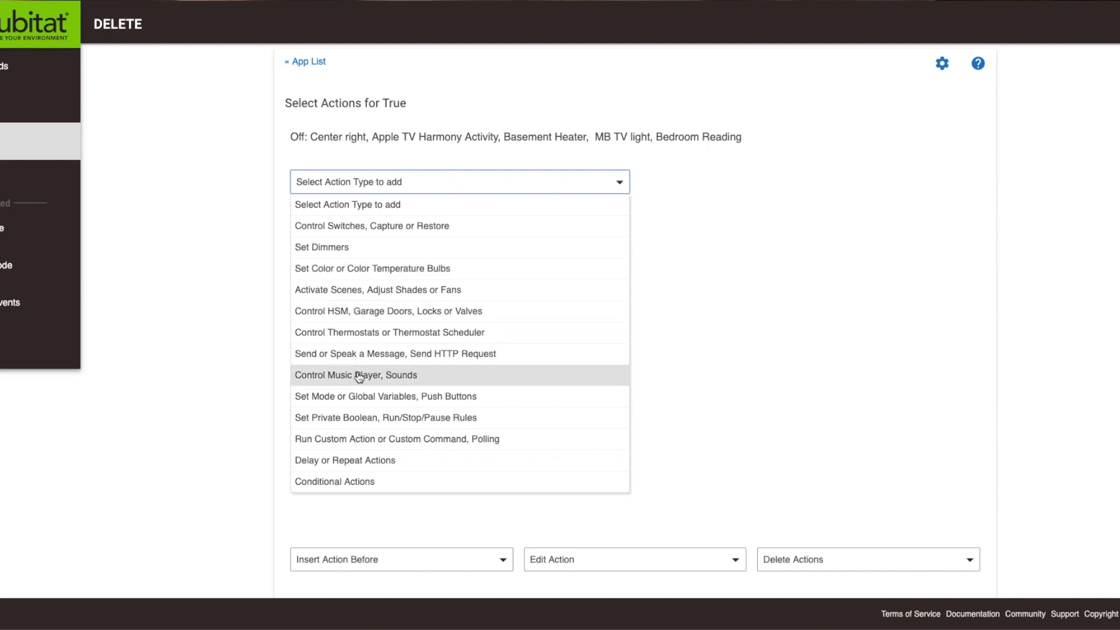
pyautogui.click(358, 396)
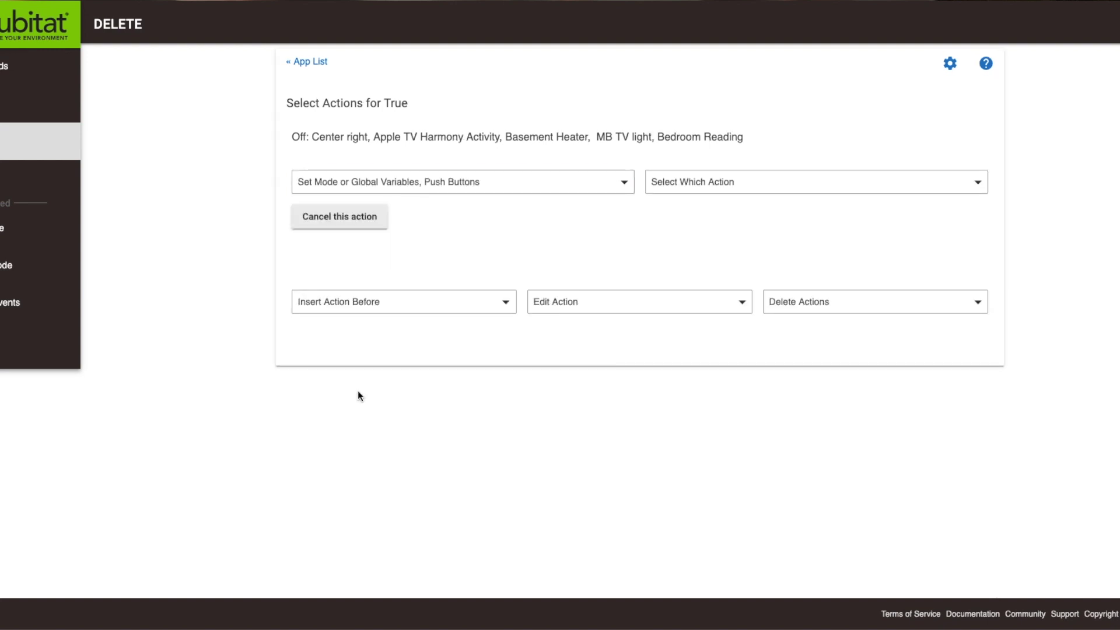
pyautogui.click(722, 179)
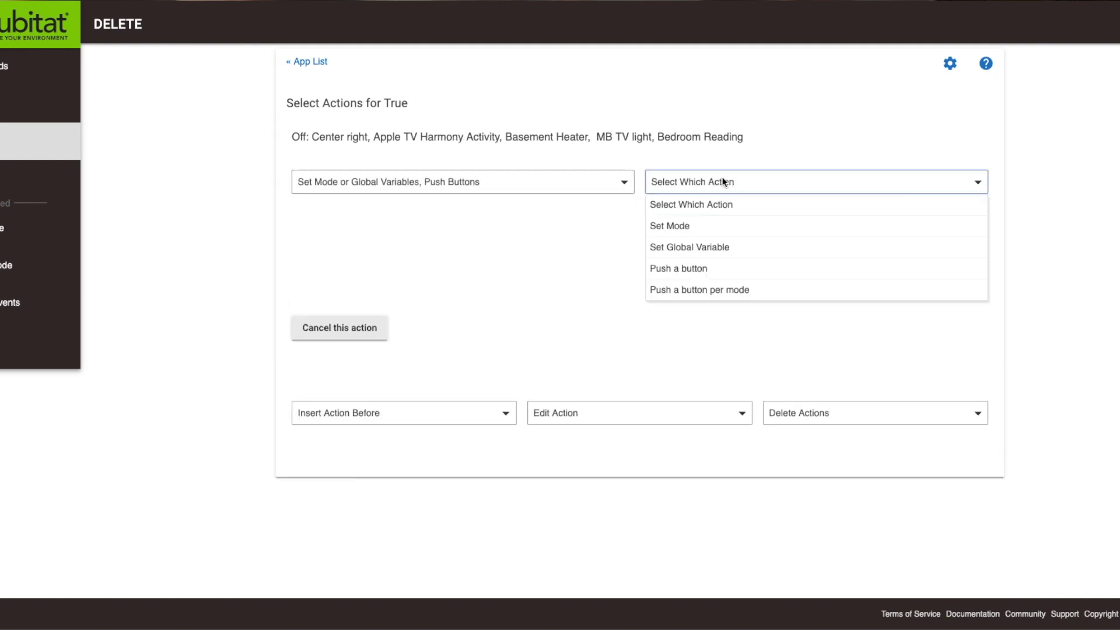
pyautogui.click(703, 225)
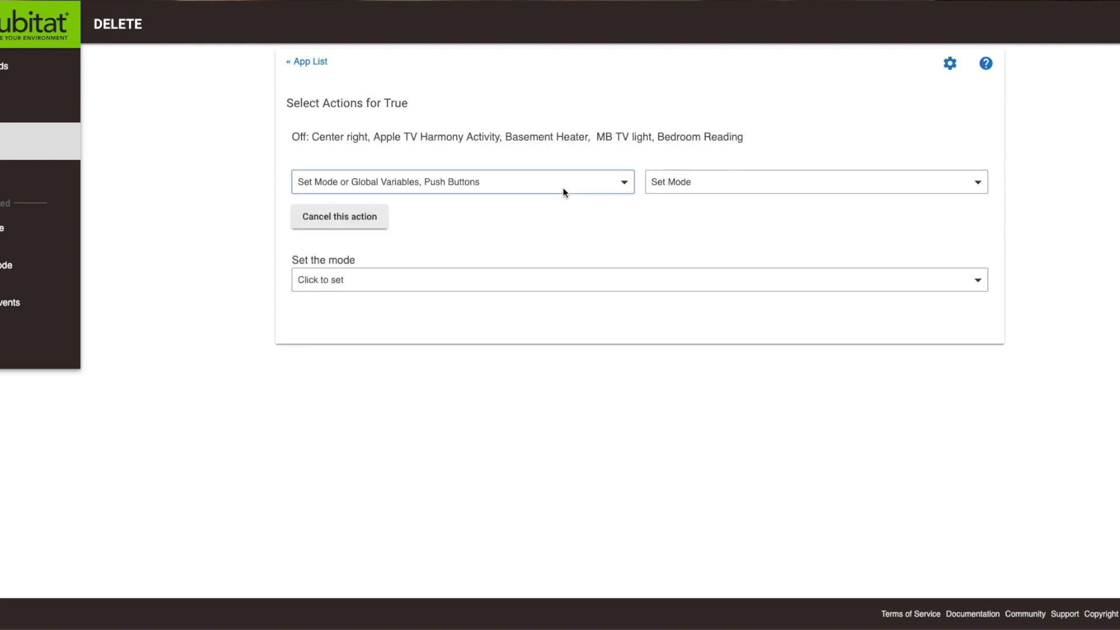
pyautogui.click(375, 280)
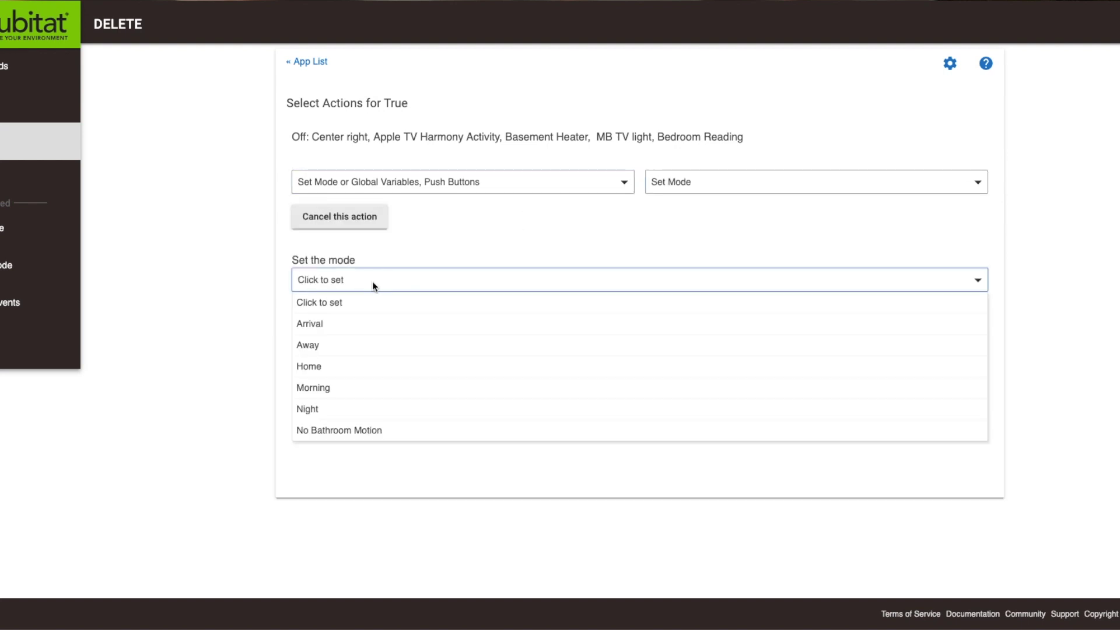
pyautogui.click(365, 430)
pyautogui.click(360, 338)
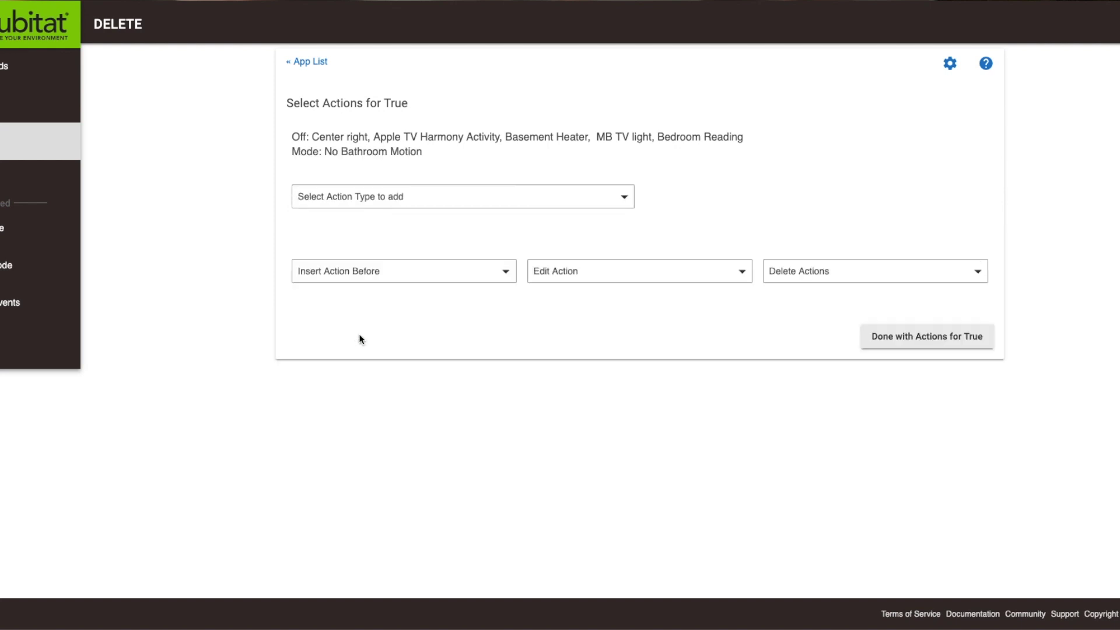
pyautogui.click(915, 339)
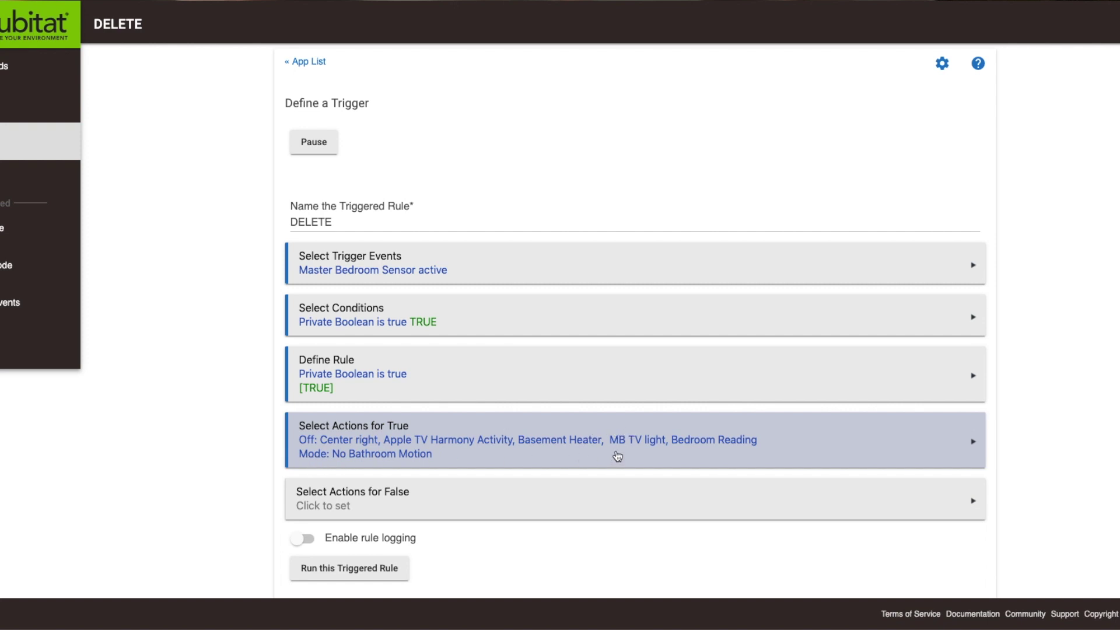
# - Add an only-between-two-times restriction to the triggered rule with a specific start time of 08:00 PM
pyautogui.scroll(-2, 446, 355)
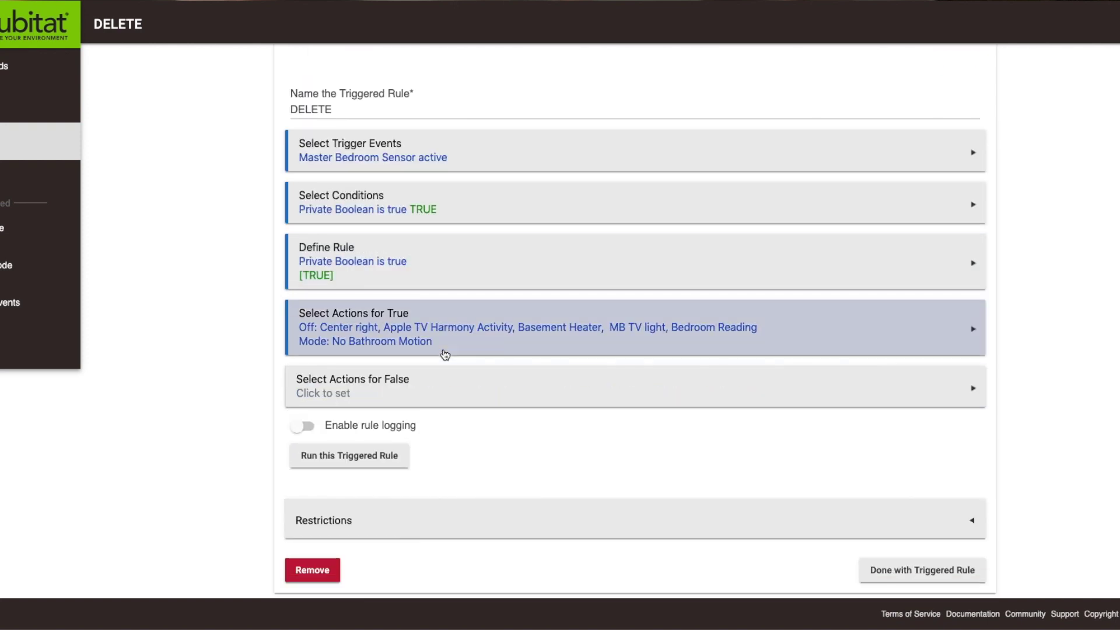
pyautogui.click(510, 515)
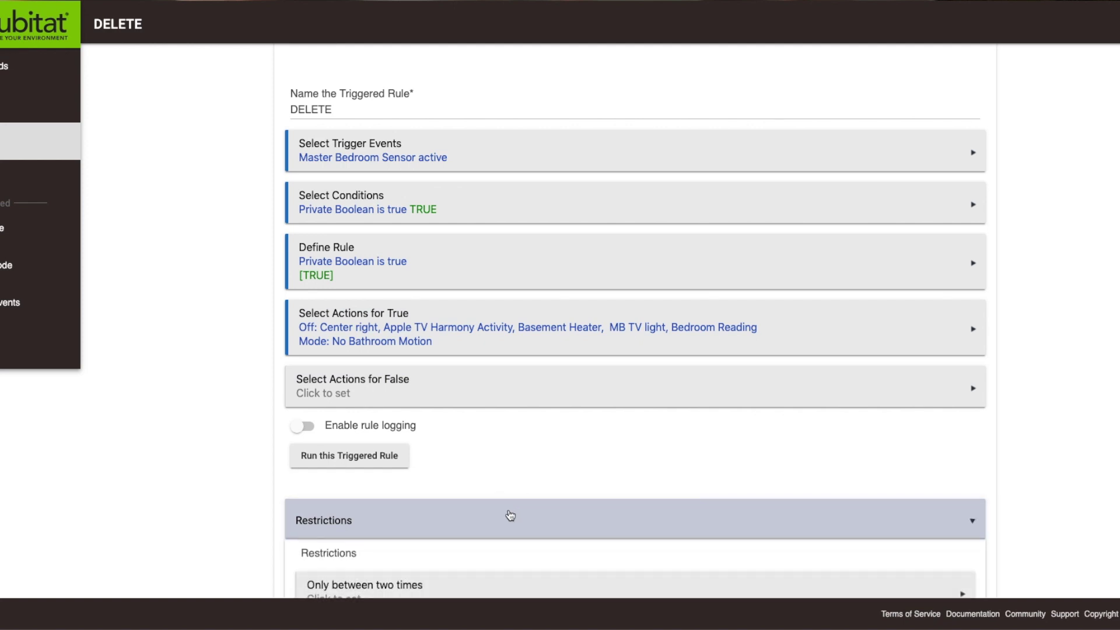
pyautogui.scroll(-3, 511, 515)
pyautogui.click(366, 421)
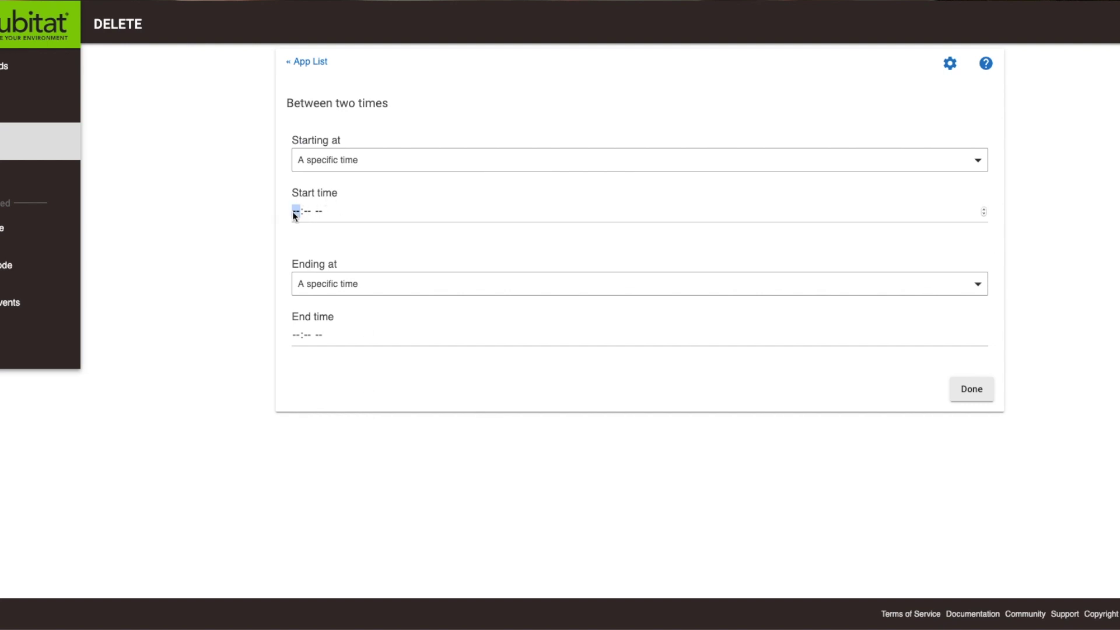
pyautogui.write('8:-- --')
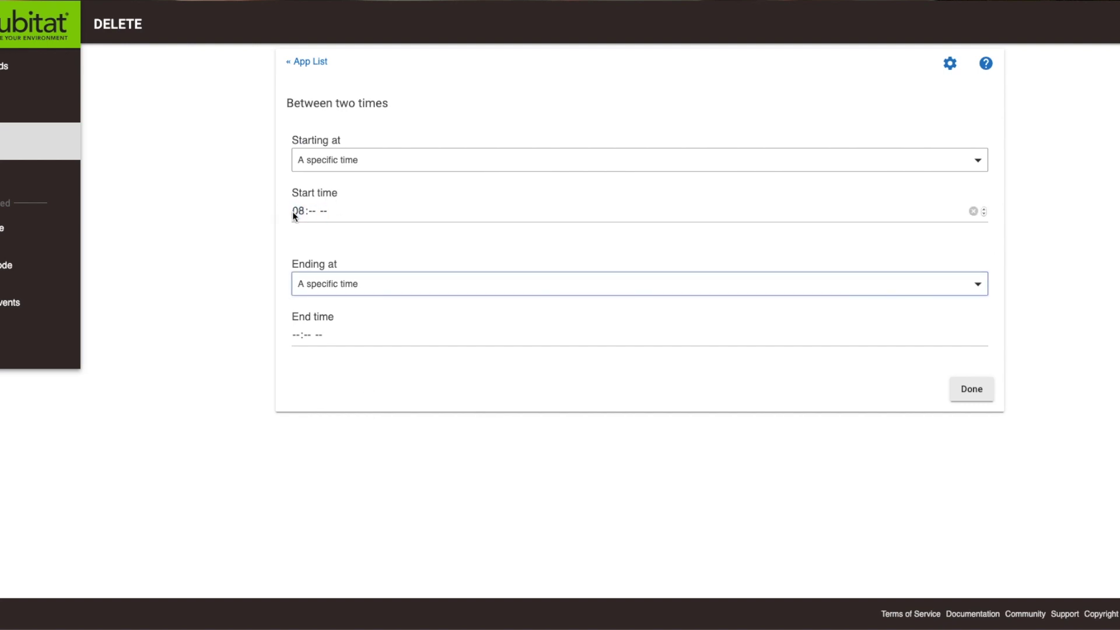
pyautogui.press('Tab')
pyautogui.write('00')
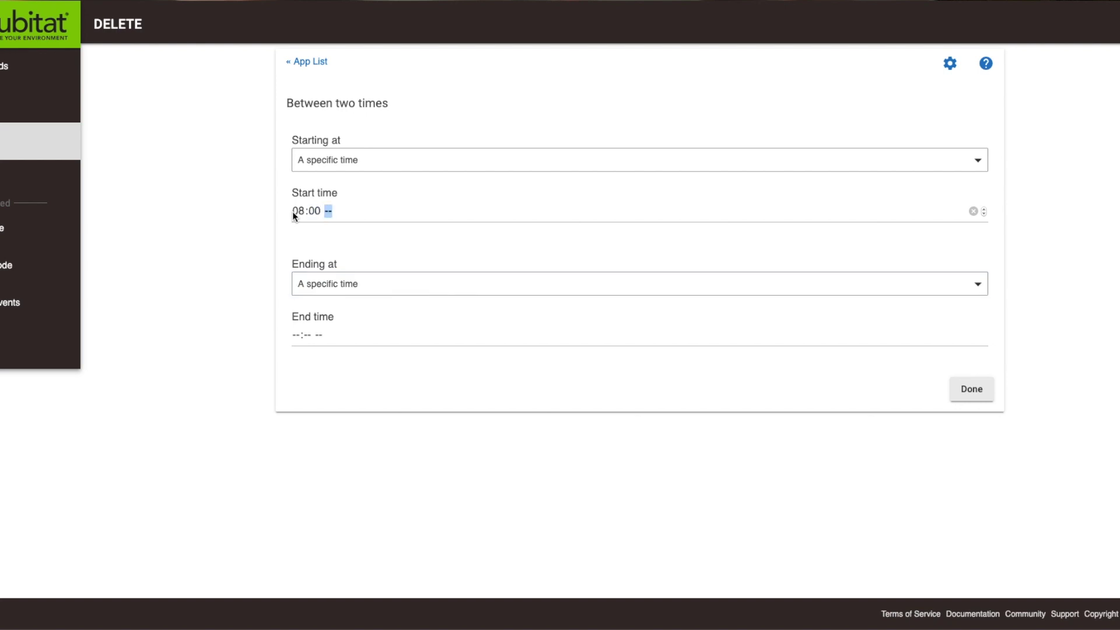
pyautogui.write('p')
pyautogui.press('Tab')
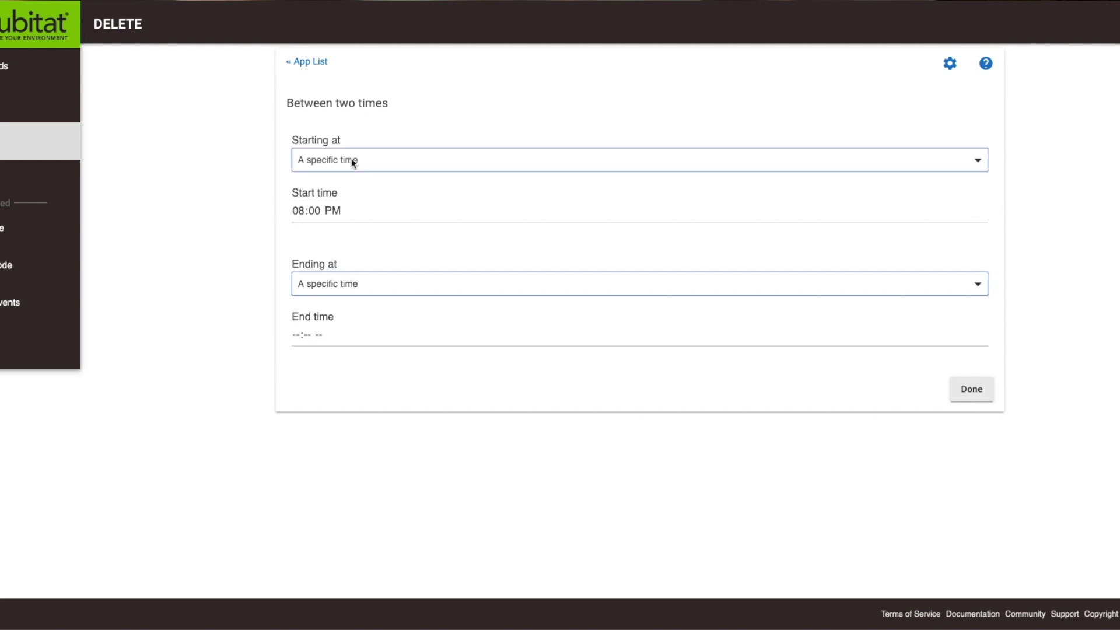
# - Set the time restriction's end time to 11:30 PM and save the time window
pyautogui.click(293, 334)
pyautogui.write('1130p')
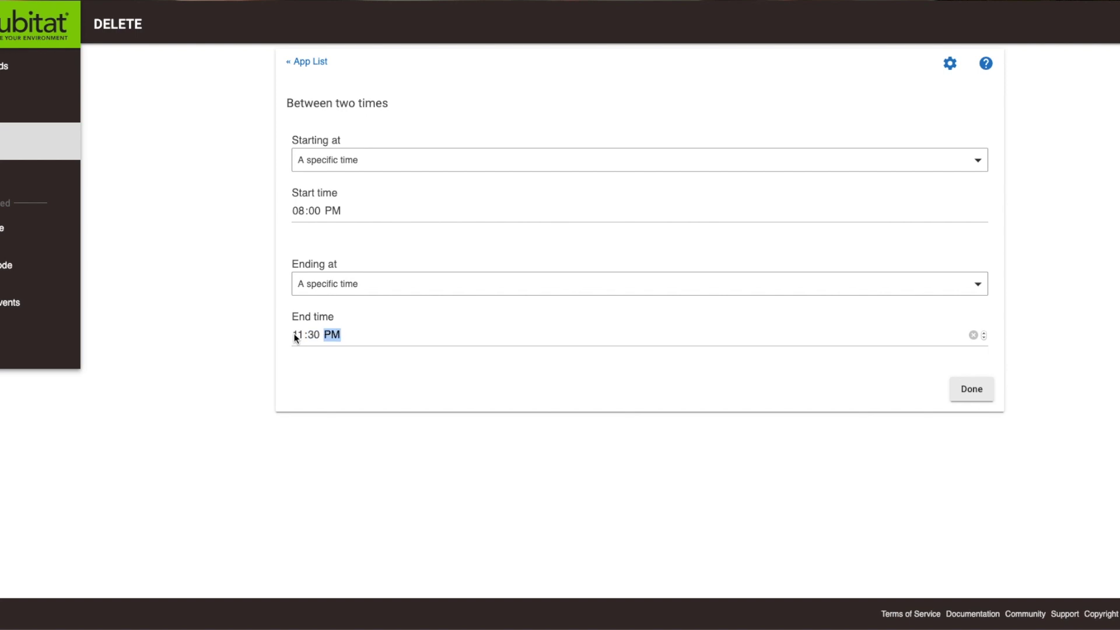
pyautogui.click(390, 160)
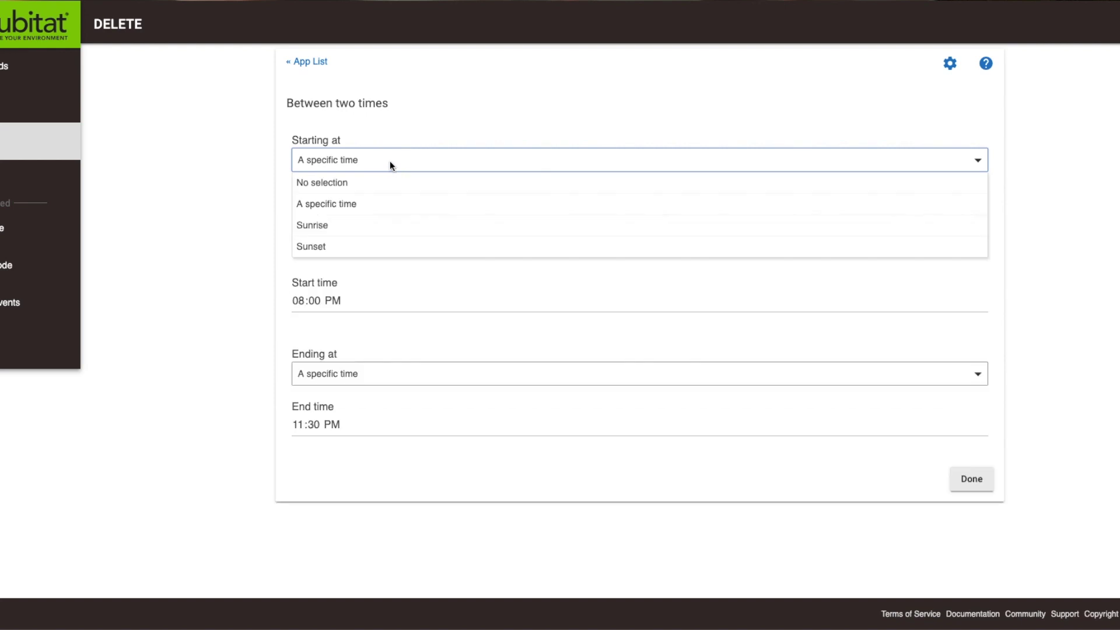
pyautogui.click(245, 199)
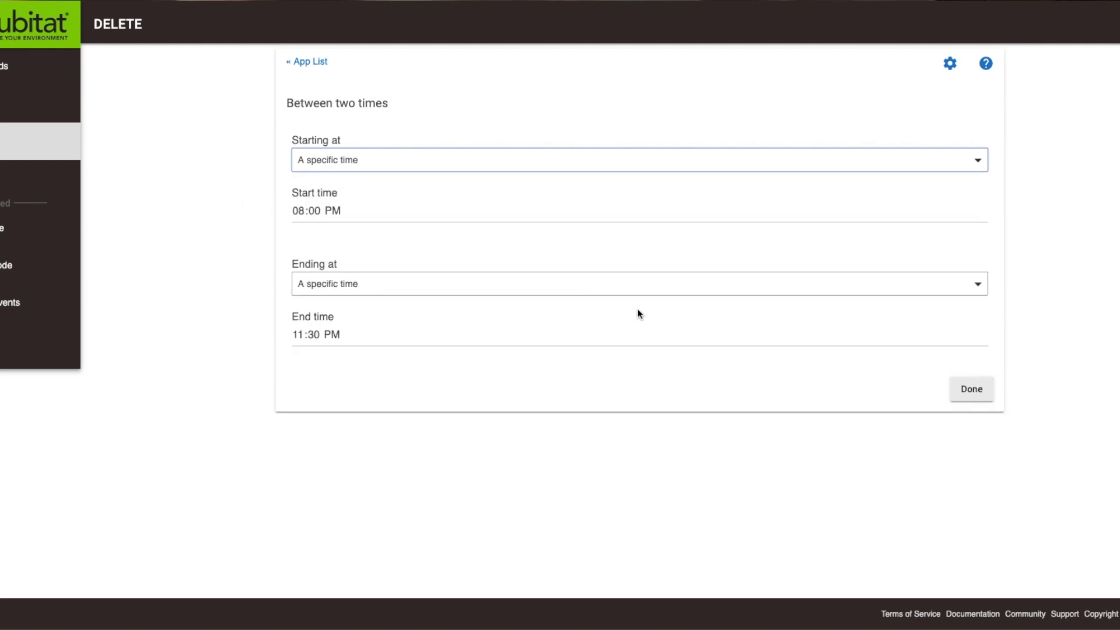
pyautogui.click(984, 399)
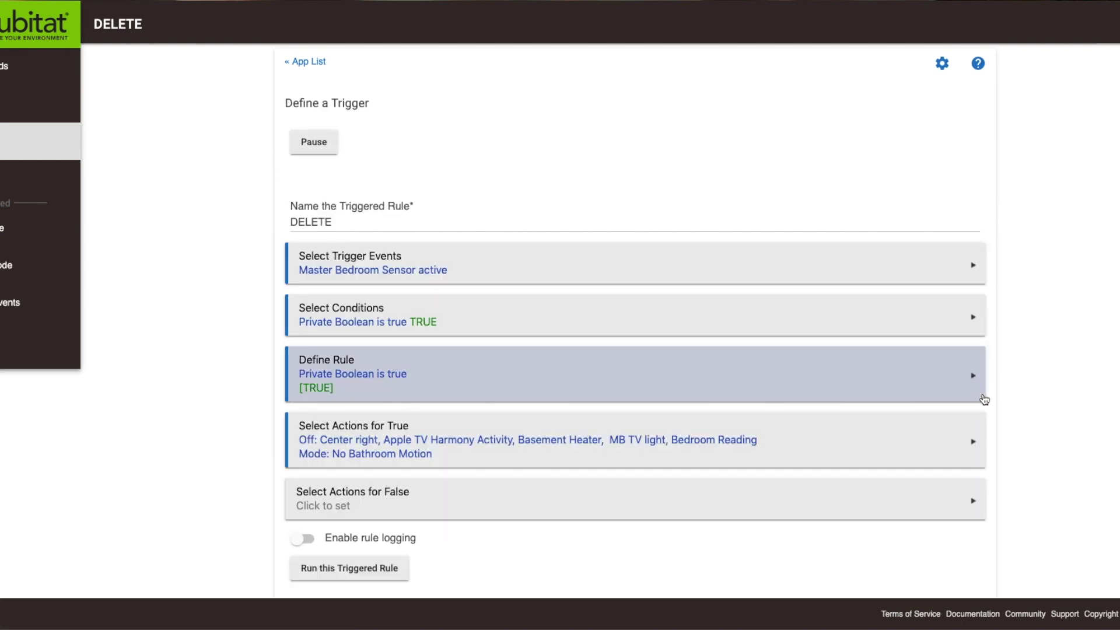
# - Restrict the triggered rule to run only when the mode is Home
pyautogui.scroll(-2, 834, 423)
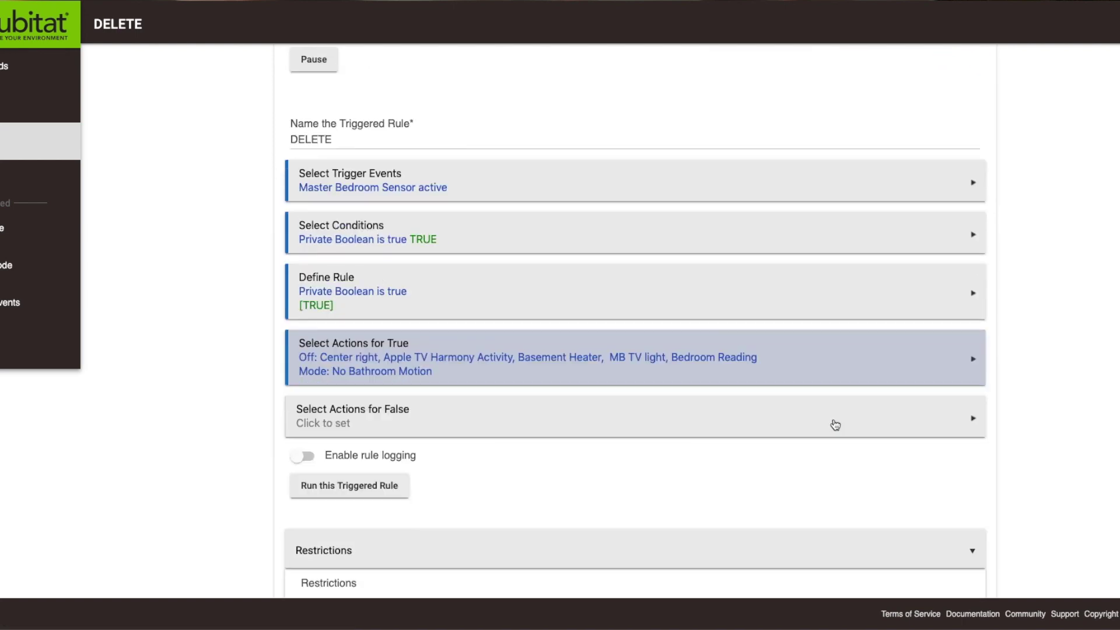
pyautogui.scroll(-5, 836, 425)
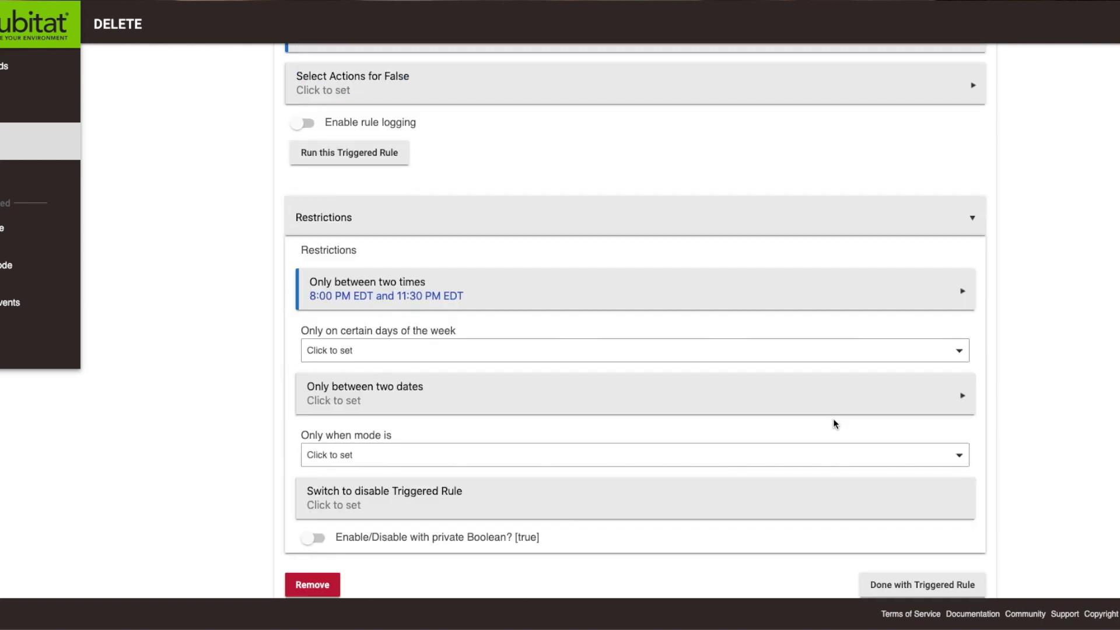
pyautogui.click(362, 457)
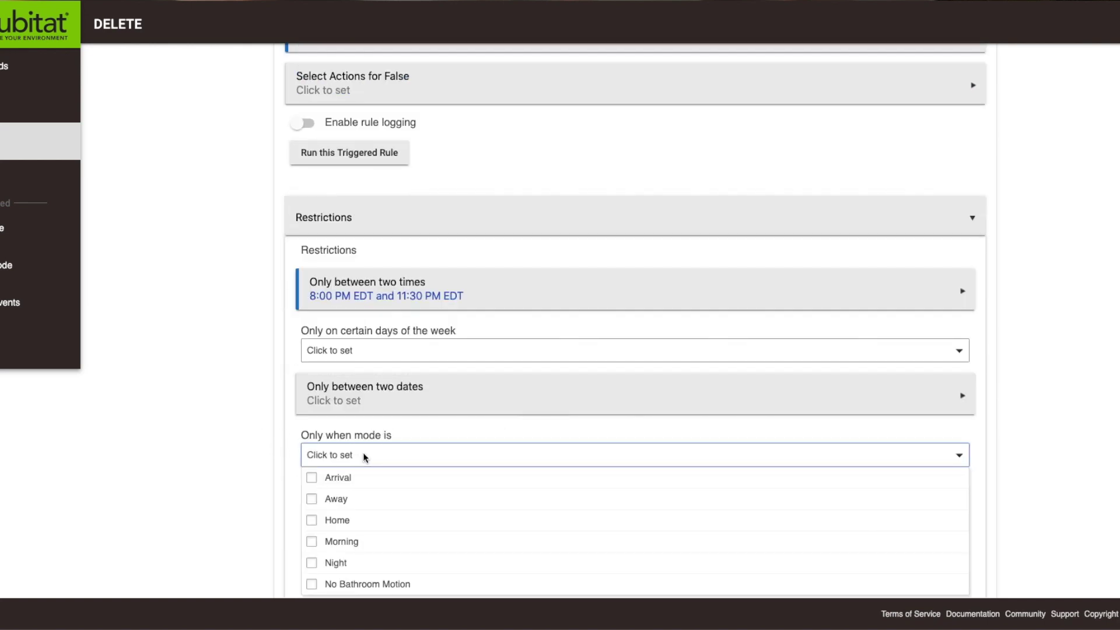
pyautogui.click(342, 520)
pyautogui.scroll(-3, 204, 472)
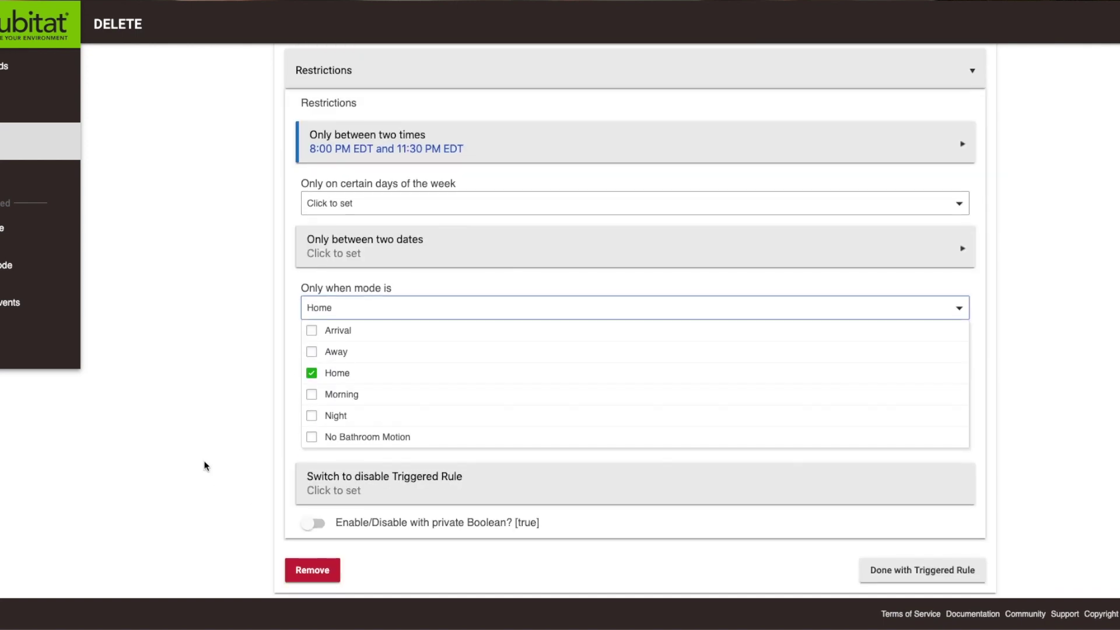
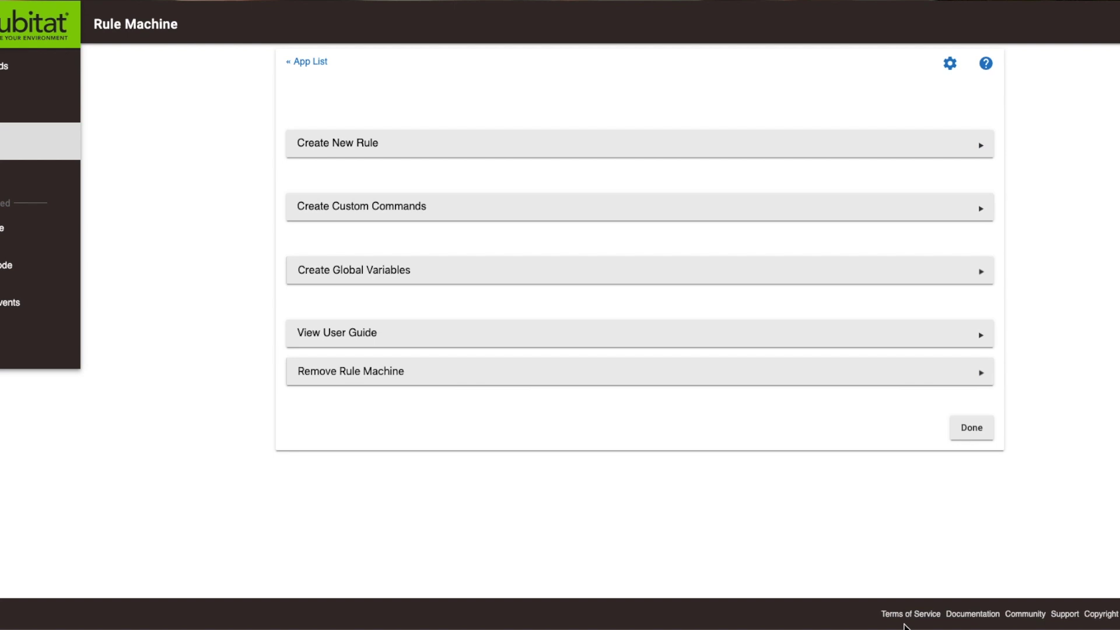
# - Create a new Rule Machine rule of the Trigger type and name it DELETE 2
pyautogui.click(402, 144)
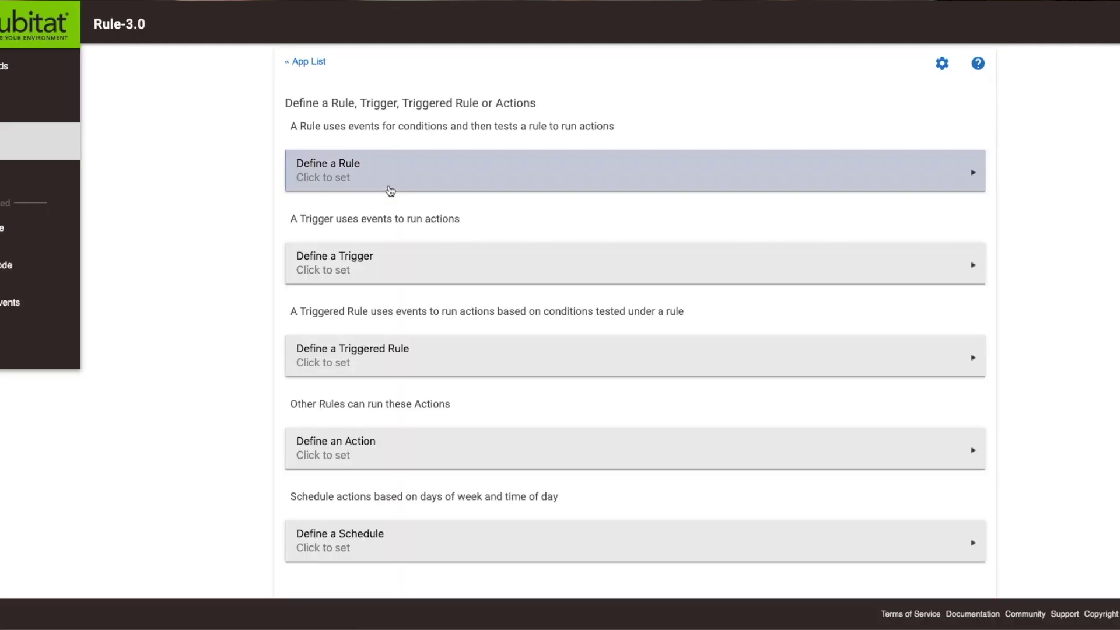
pyautogui.click(374, 270)
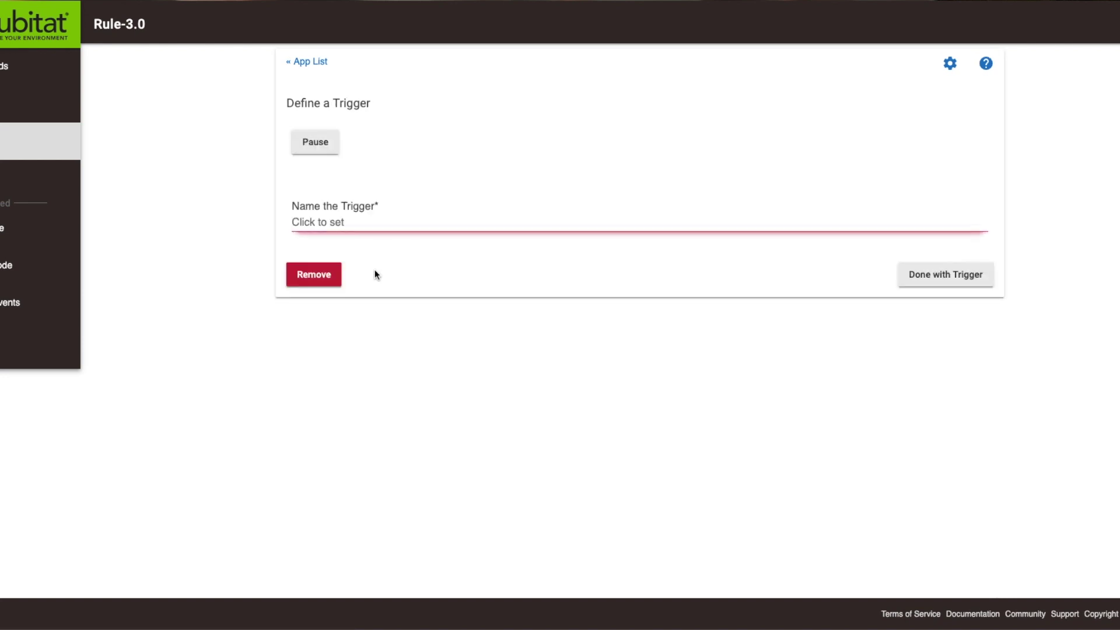
pyautogui.click(349, 223)
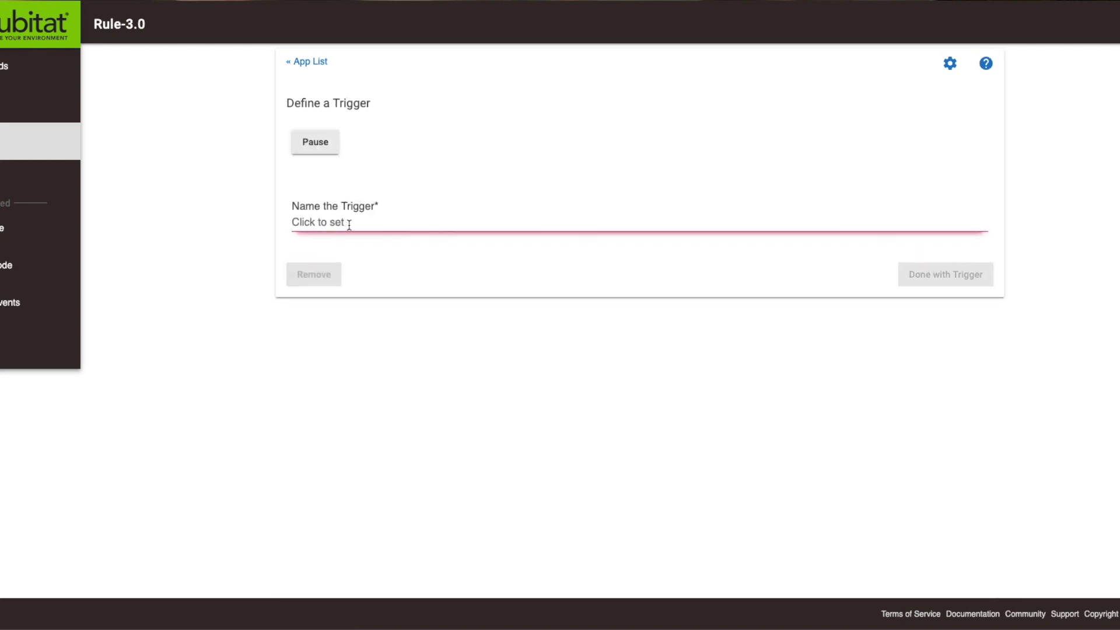
pyautogui.write('DELETE 2')
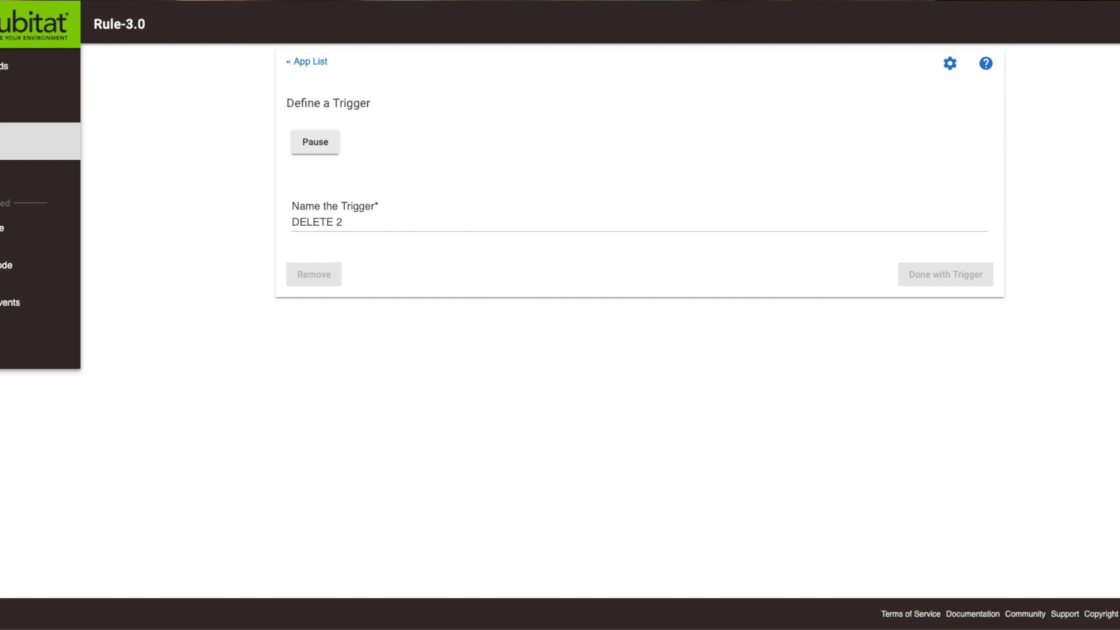
pyautogui.press('Return')
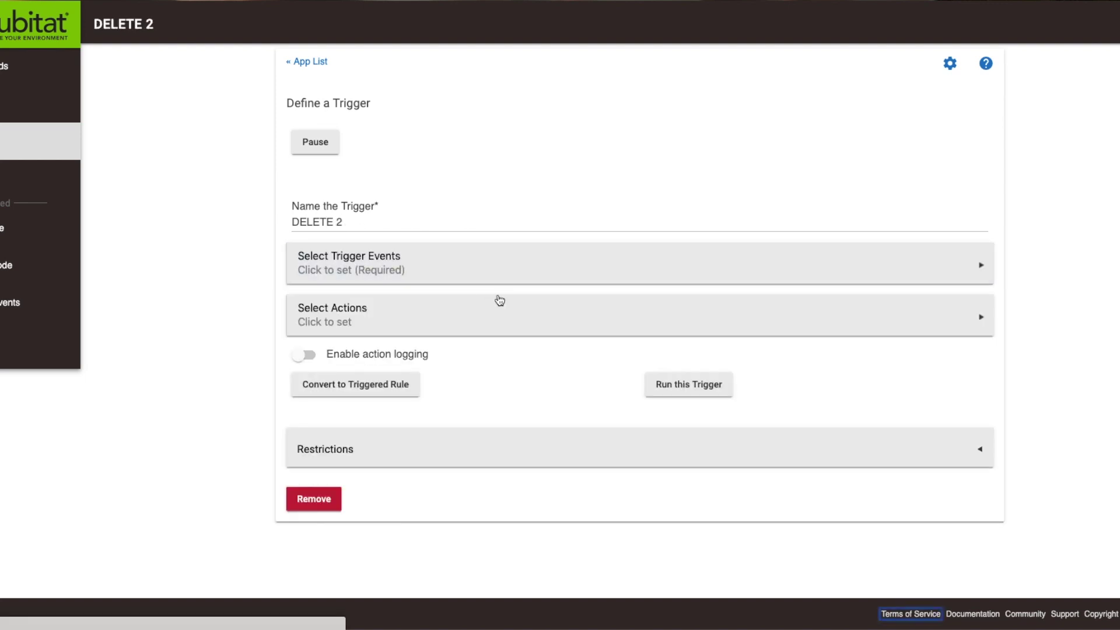
# - Add a Certain Time trigger event at the specific time 11:35 PM and finish the trigger events
pyautogui.click(414, 261)
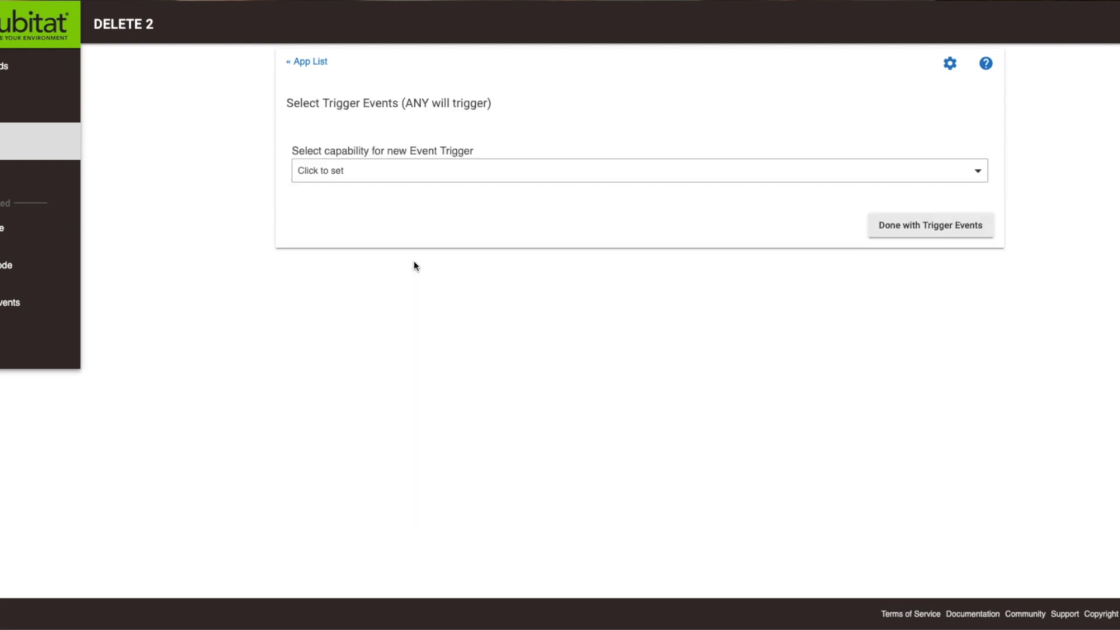
pyautogui.click(352, 173)
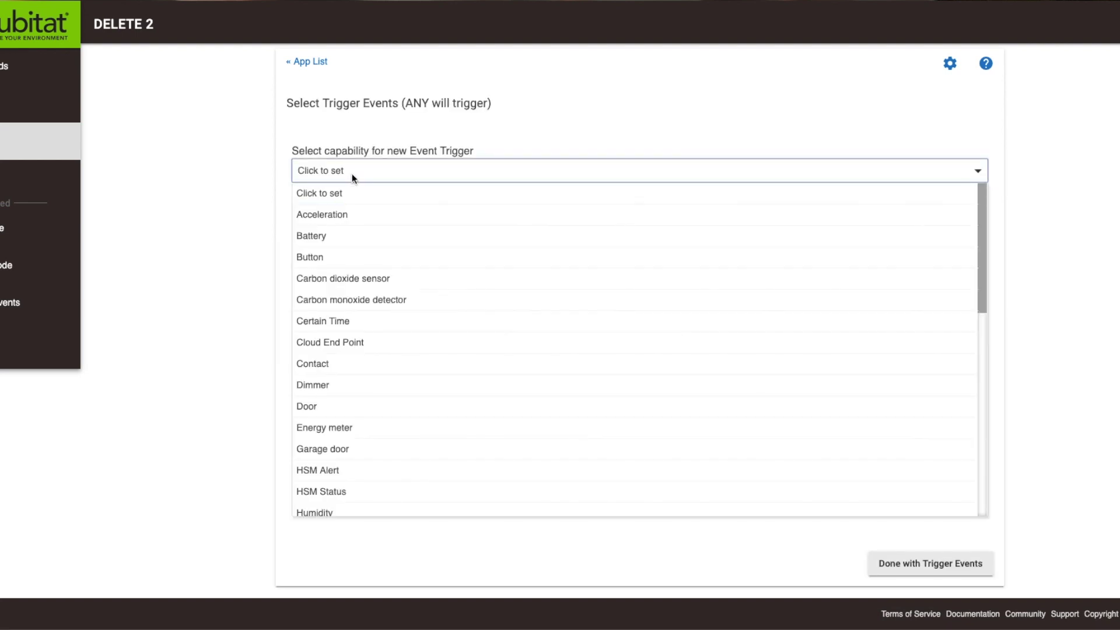
pyautogui.click(337, 321)
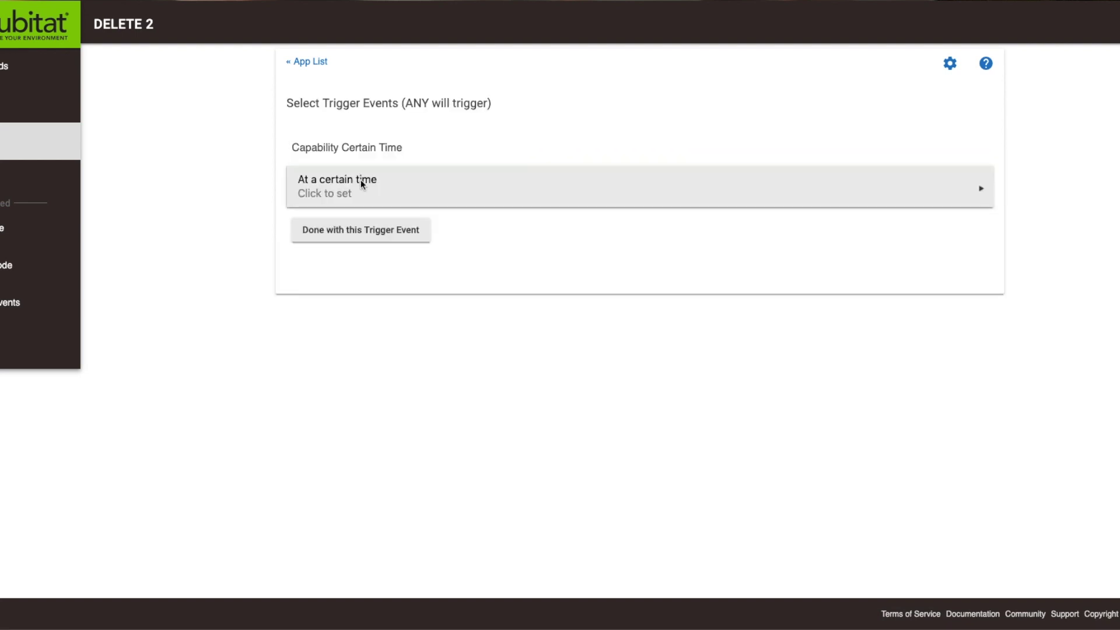
pyautogui.click(328, 197)
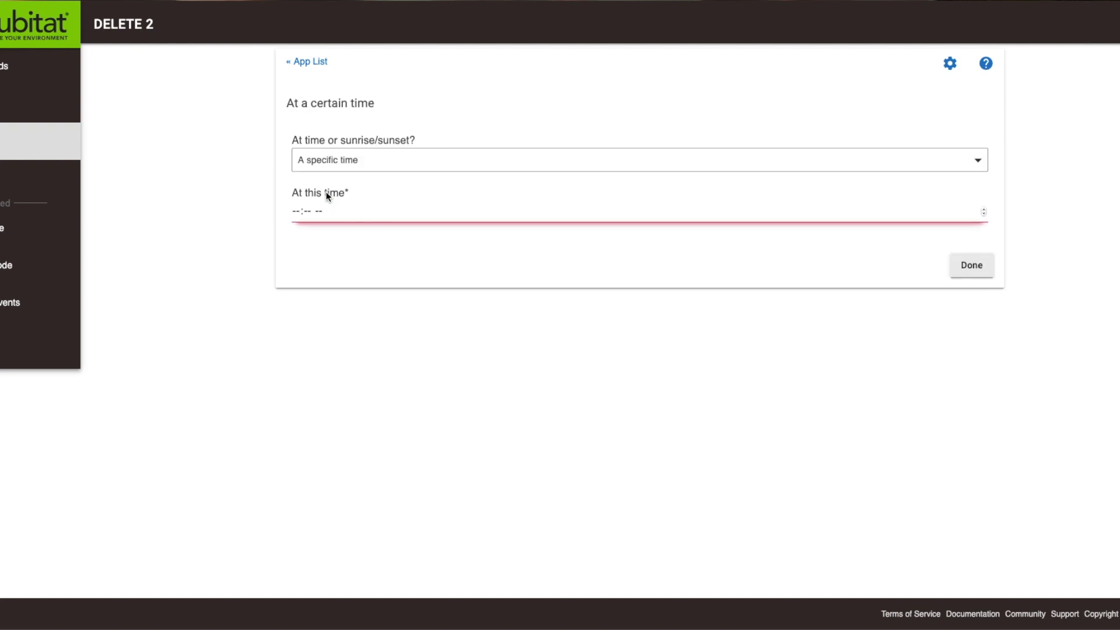
pyautogui.click(296, 211)
pyautogui.write('1135p')
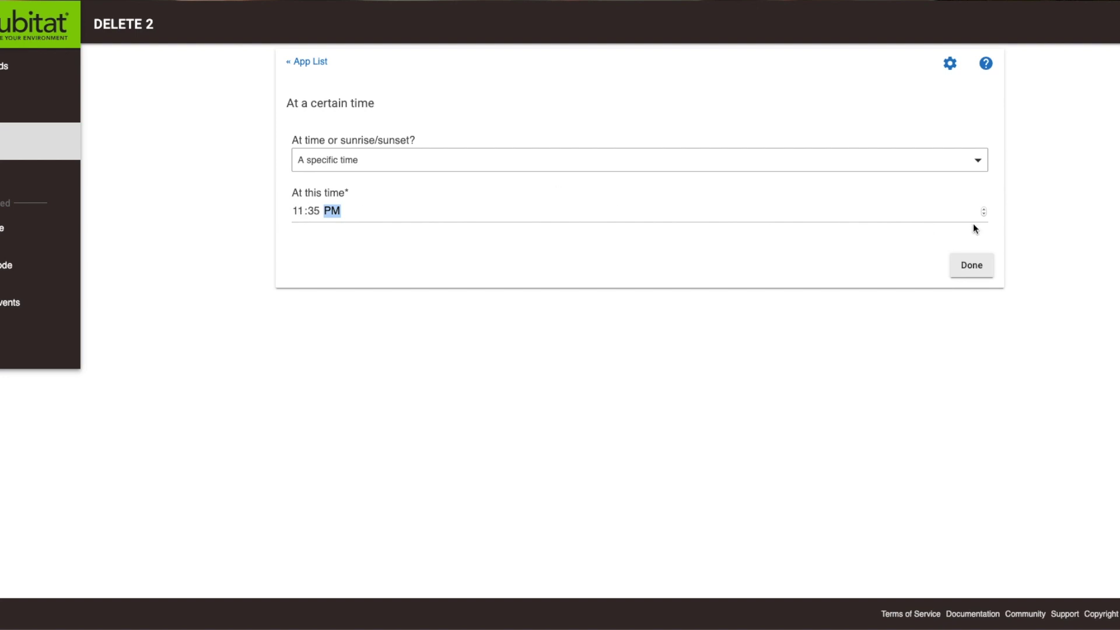
pyautogui.click(978, 269)
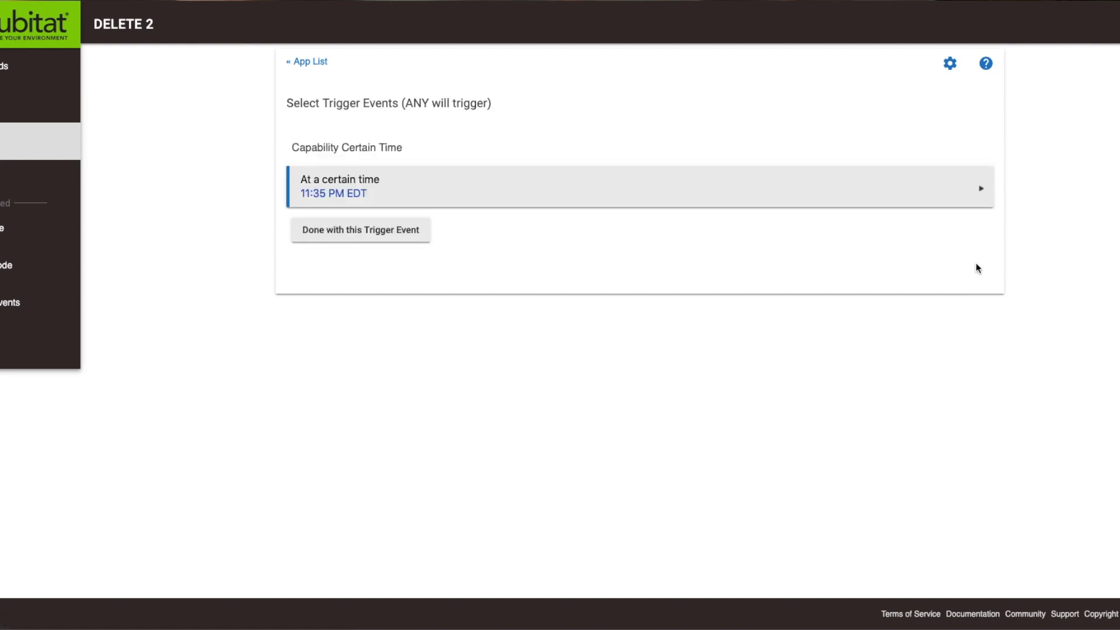
pyautogui.click(355, 230)
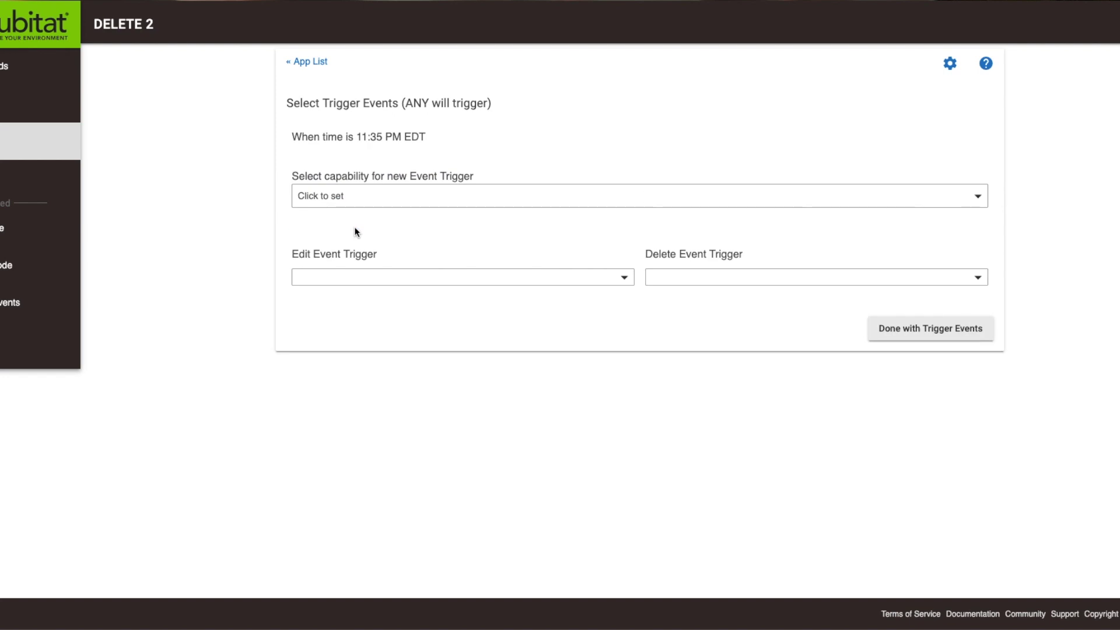
pyautogui.click(946, 332)
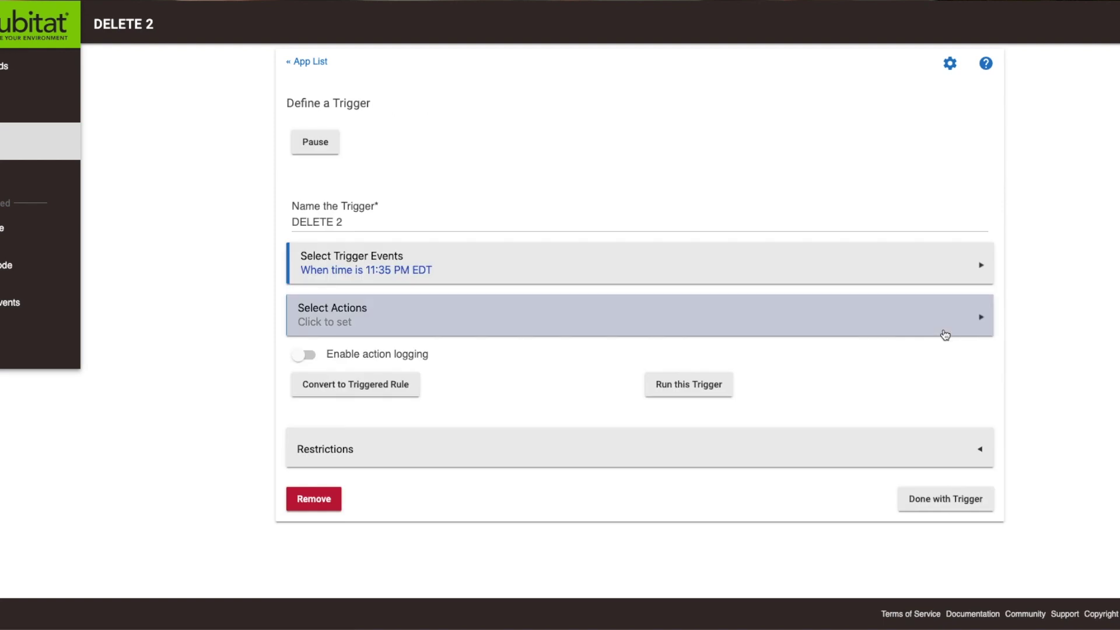
# - Add an action that sets the Private Boolean of the DELETE rule to True, and finish the trigger
pyautogui.click(500, 315)
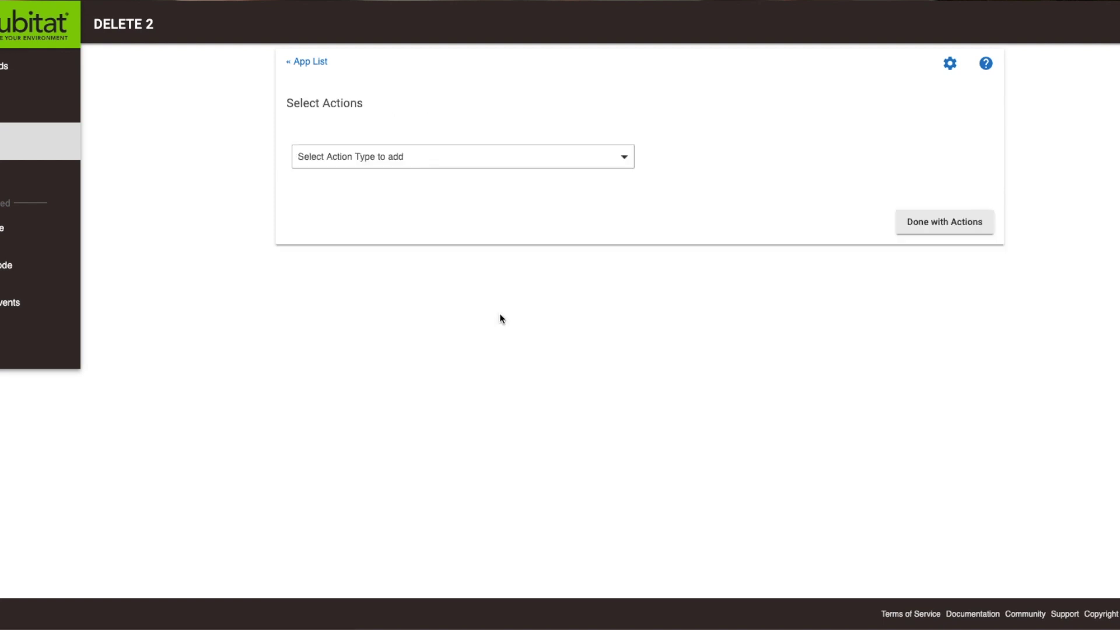
pyautogui.click(488, 152)
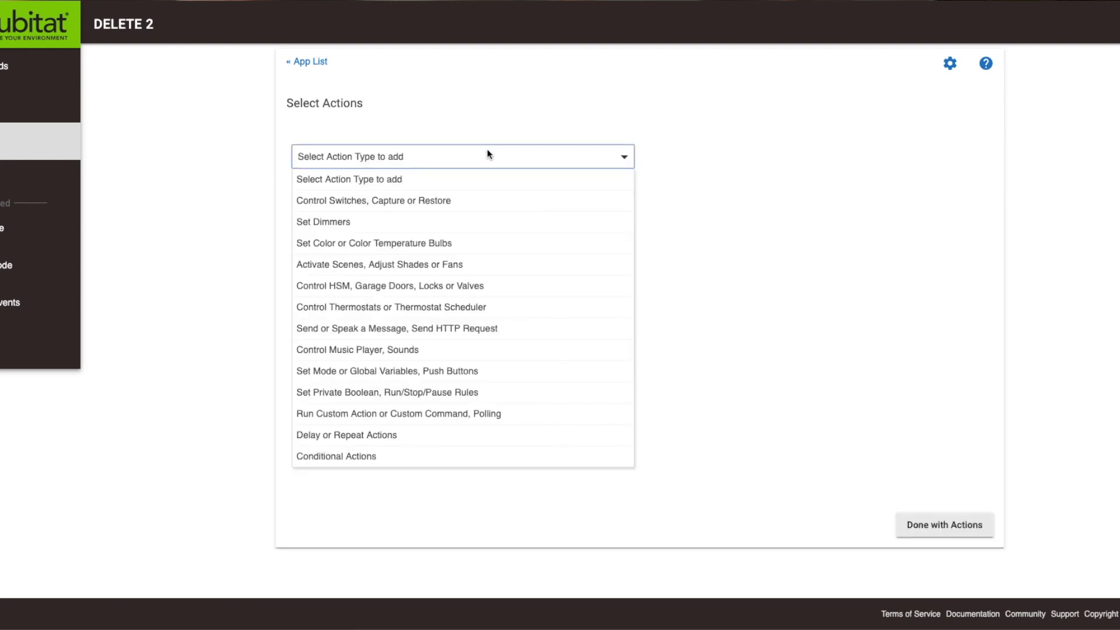
pyautogui.click(395, 392)
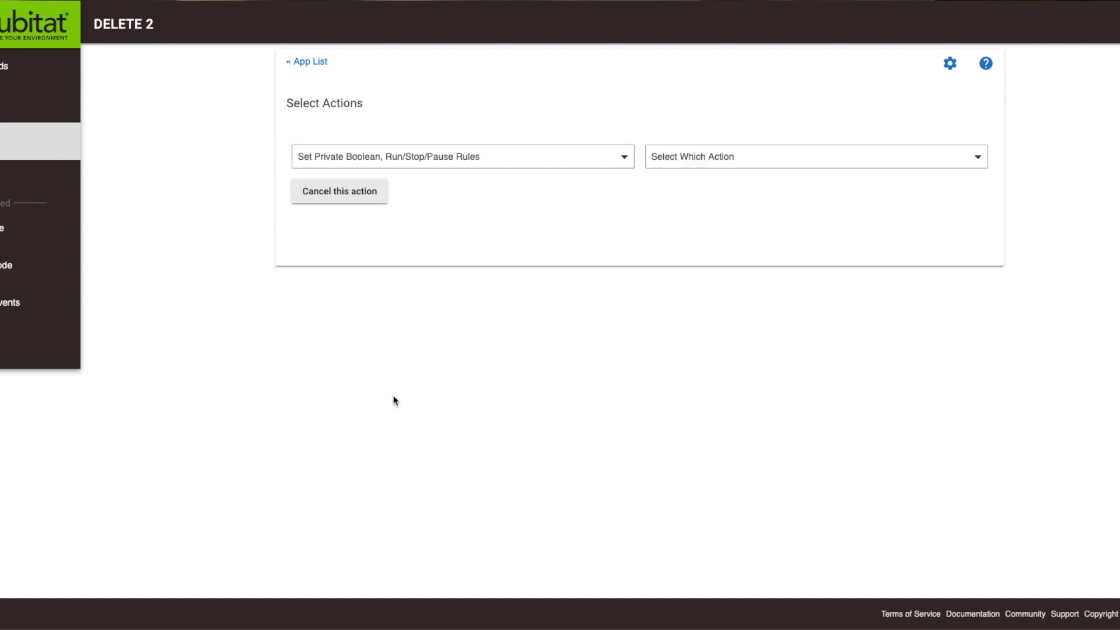
pyautogui.click(710, 164)
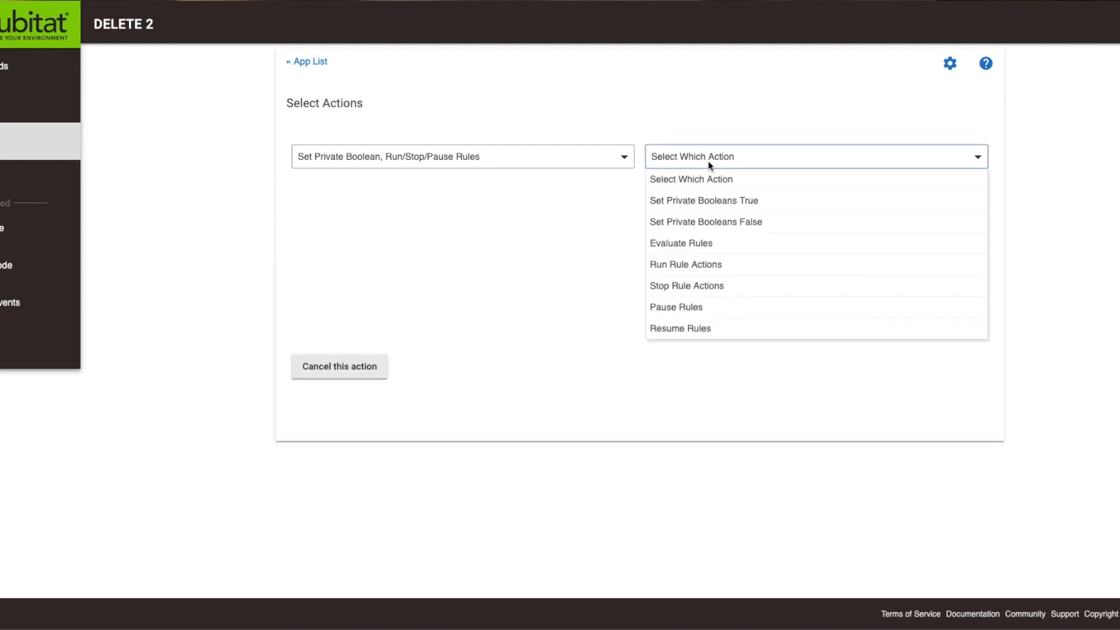
pyautogui.click(689, 202)
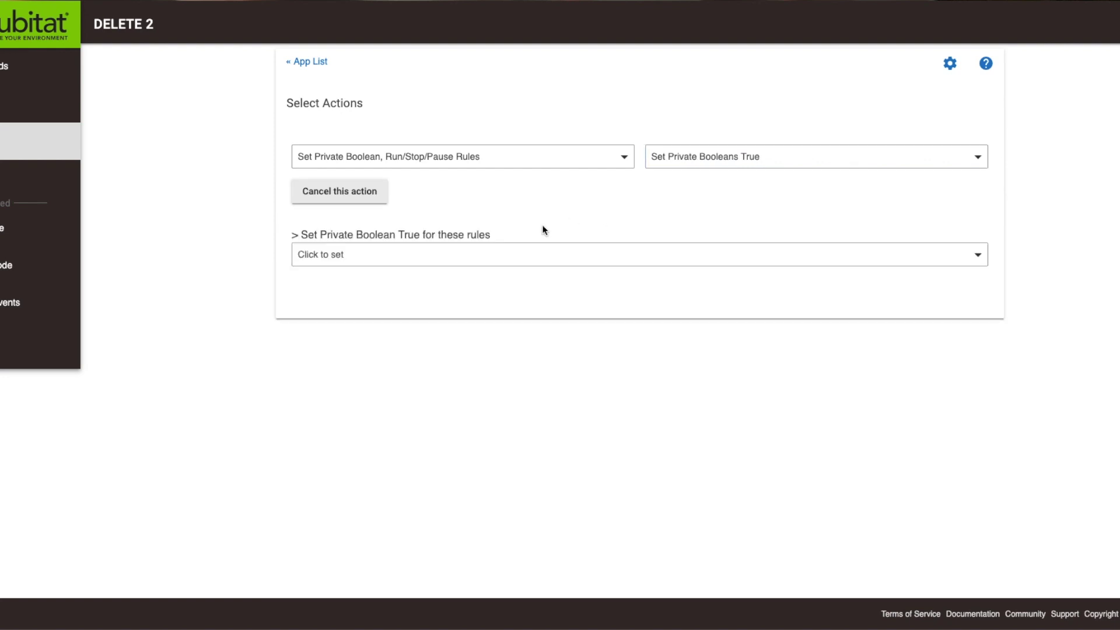
pyautogui.click(366, 261)
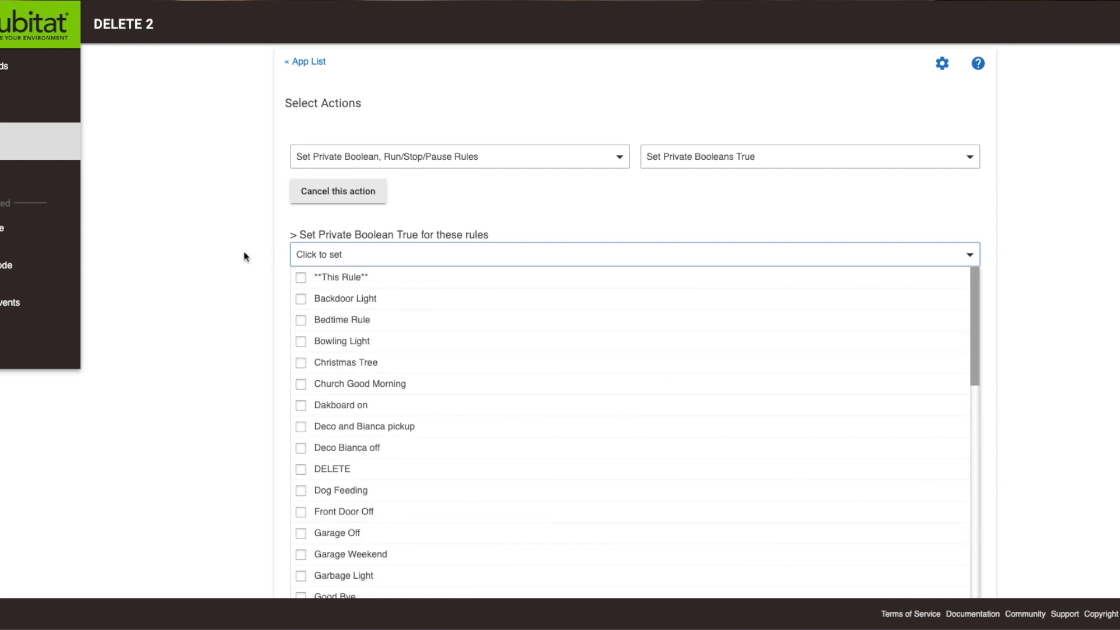
pyautogui.click(372, 472)
pyautogui.click(1082, 404)
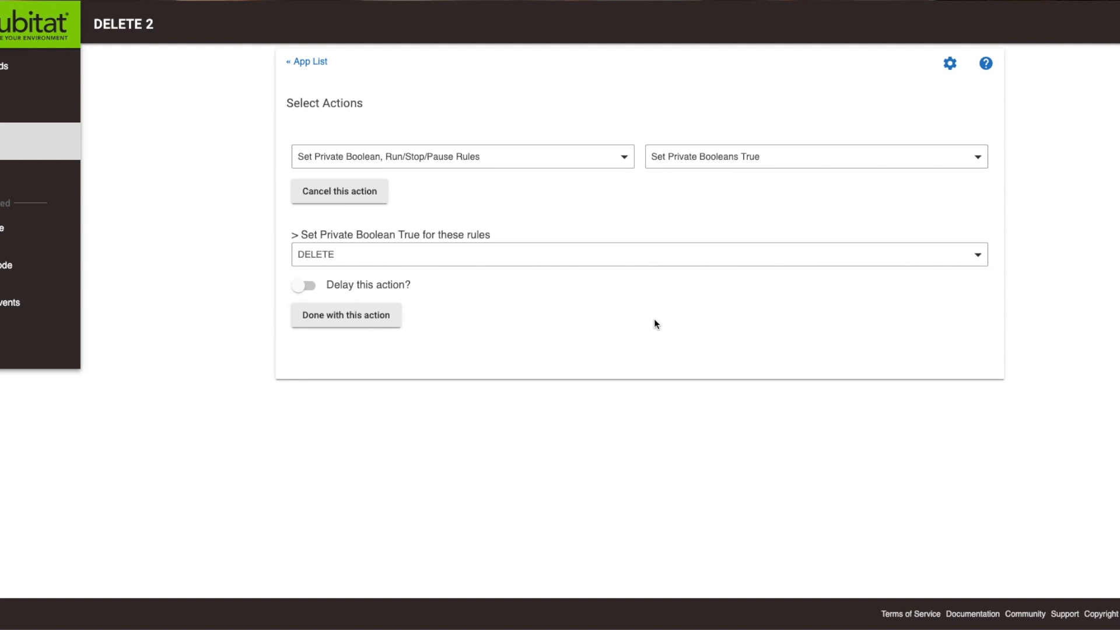
pyautogui.click(353, 315)
pyautogui.click(946, 320)
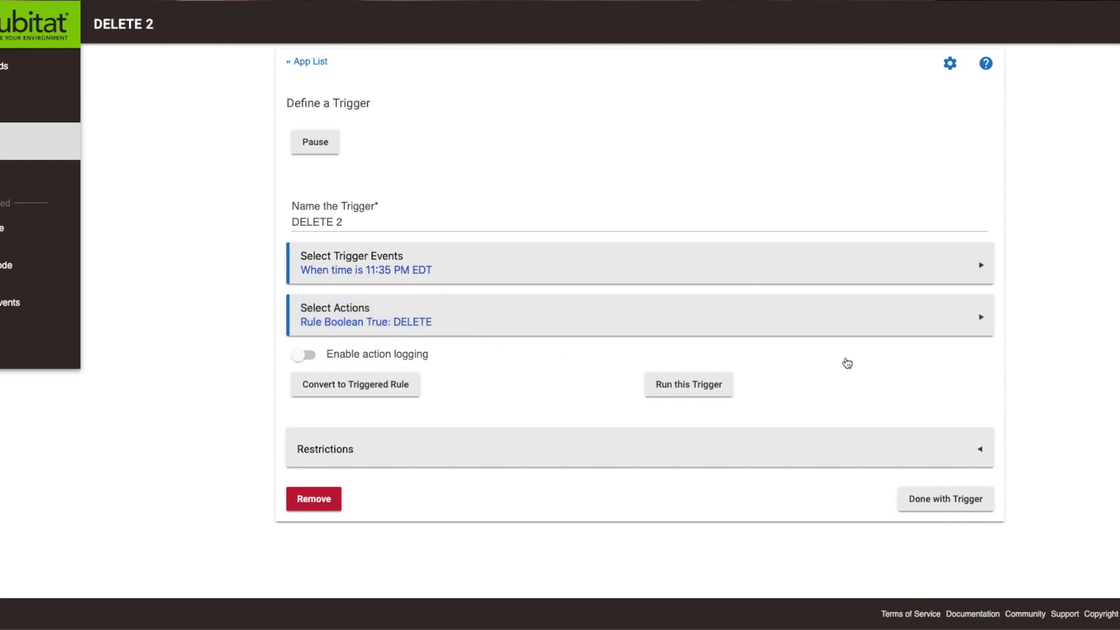
pyautogui.click(970, 512)
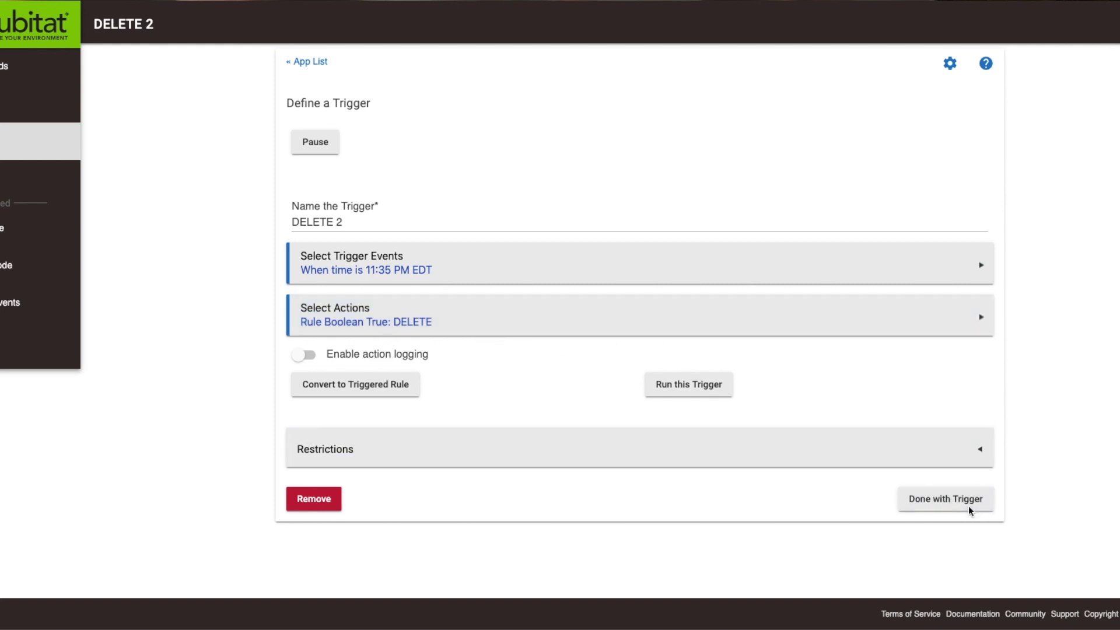